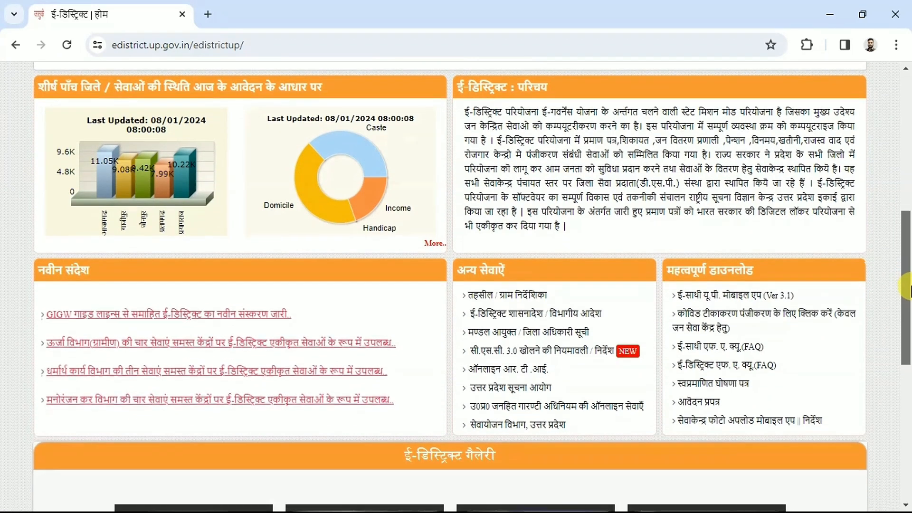
# Step: Look over the e-District home page, including the project introduction, new messages, other services and important downloads sections
pyautogui.moveTo(908, 285); pyautogui.dragTo(908, 253)
pyautogui.scroll(1, 908, 252)
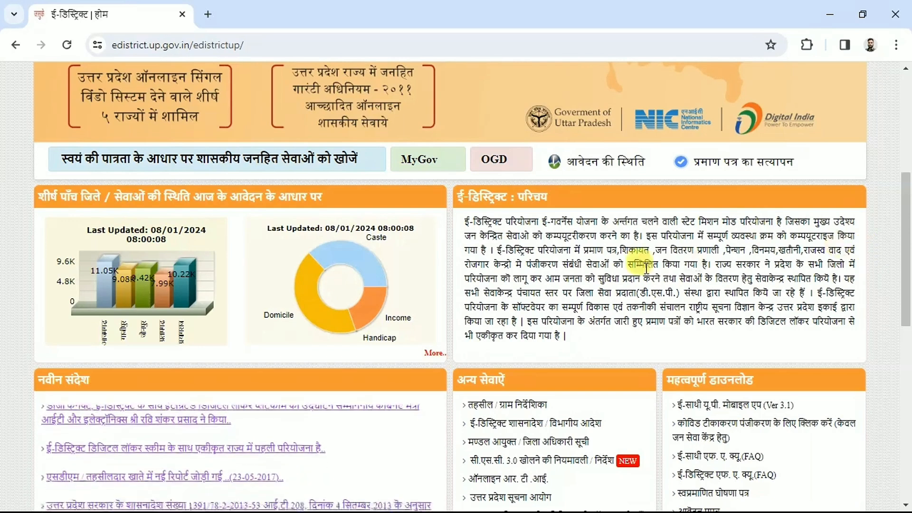
pyautogui.moveTo(465, 225); pyautogui.dragTo(540, 295)
pyautogui.click(541, 295)
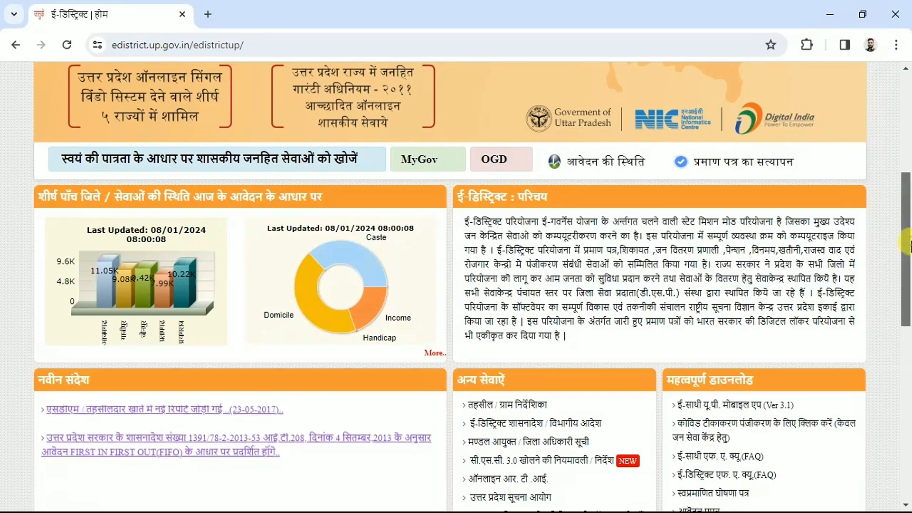
pyautogui.scroll(-5, 904, 265)
pyautogui.scroll(-3, 905, 287)
pyautogui.scroll(8, 905, 195)
pyautogui.scroll(-6, 906, 194)
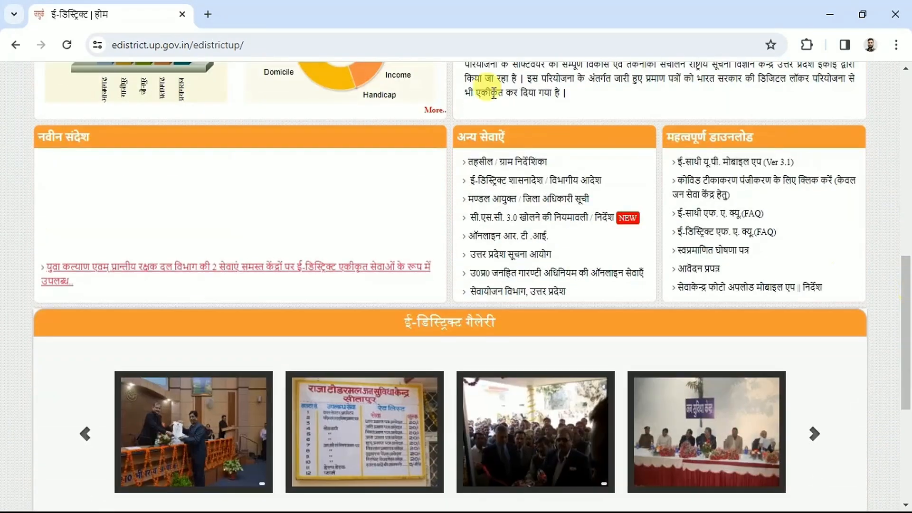
# Step: Search Google for "edistrict up" in a new tab and open the eDistrict UP - Government of Uttar Pradesh website
pyautogui.click(209, 14)
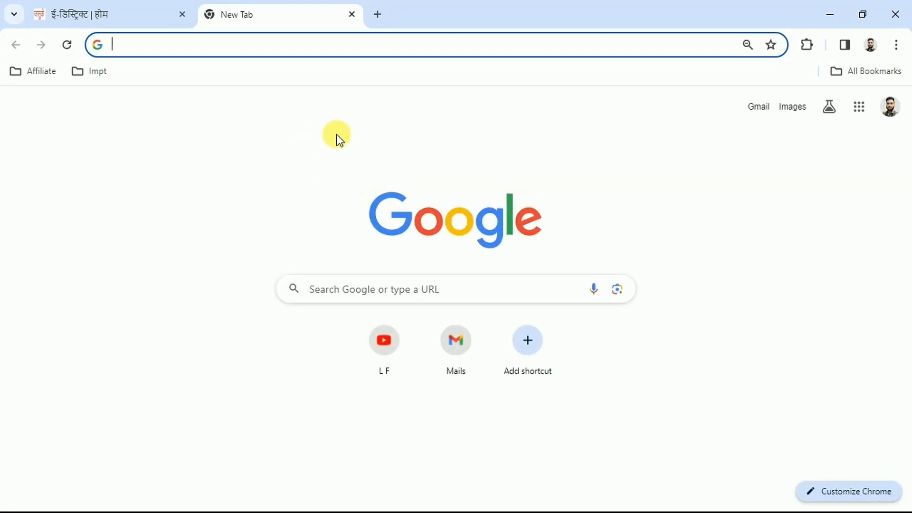
pyautogui.write('edistrict')
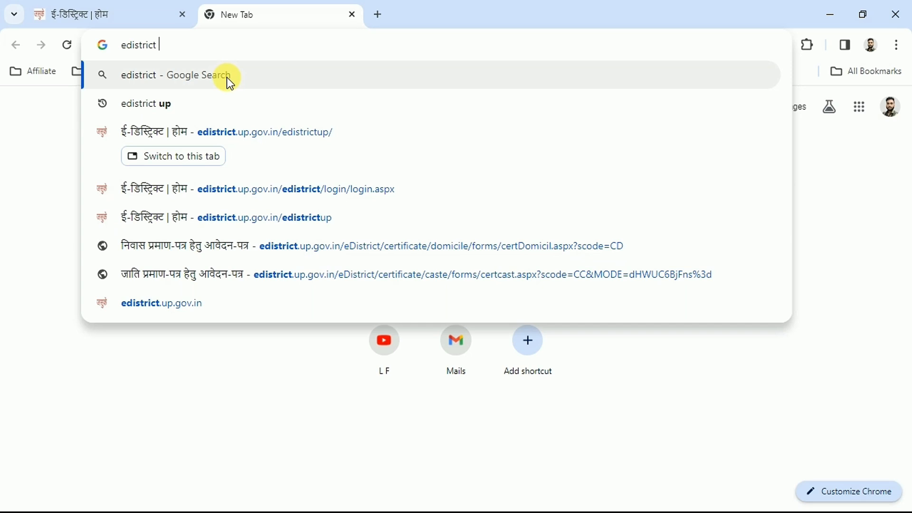
pyautogui.write('up')
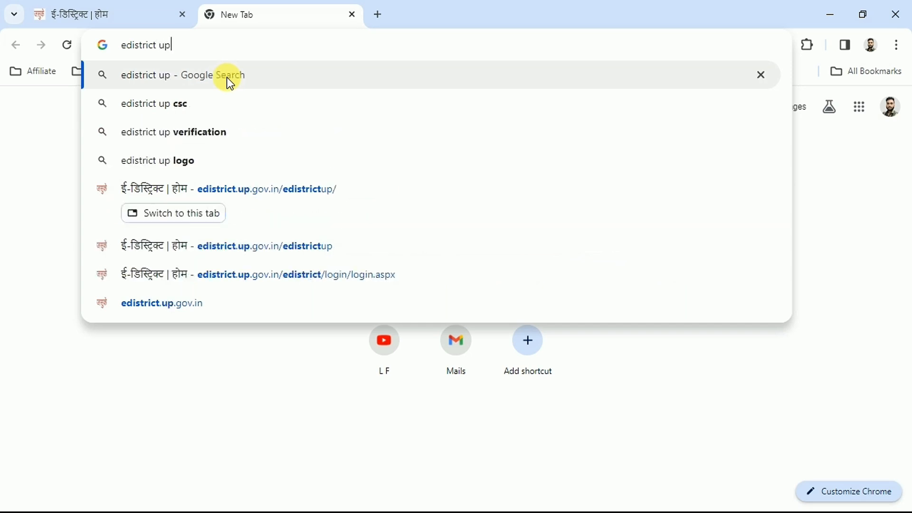
pyautogui.press('Return')
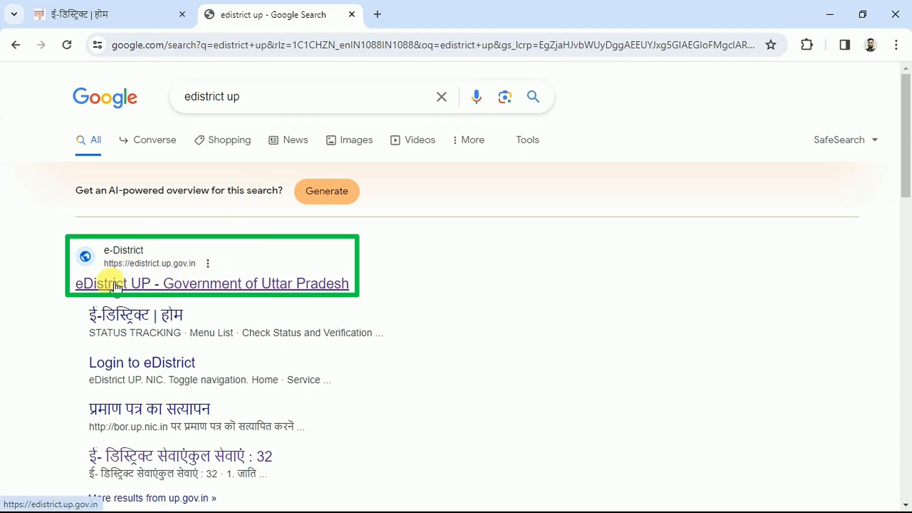
pyautogui.click(157, 284)
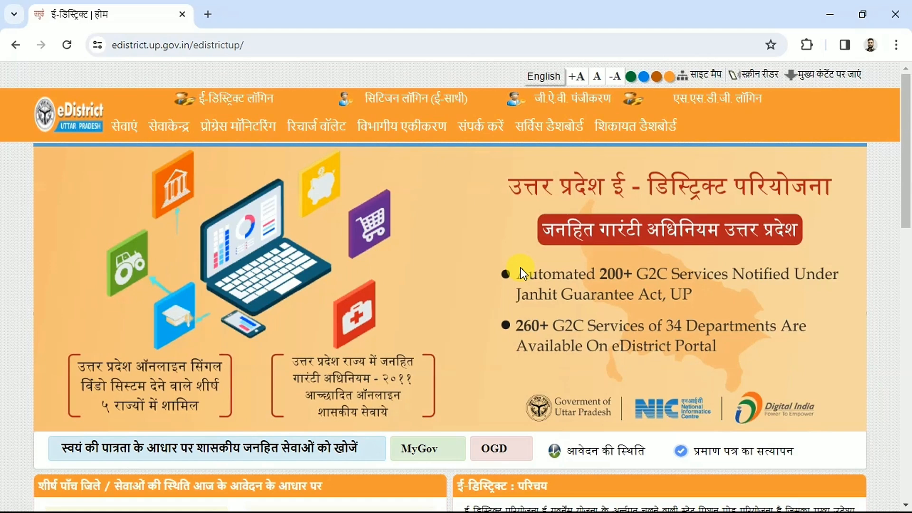
# Step: Open the स्वप्रमाणित घोषणा पत्र PDF from the महत्वपूर्ण डाउनलोड section and read through the self-declaration form
pyautogui.moveTo(906, 154); pyautogui.dragTo(907, 105)
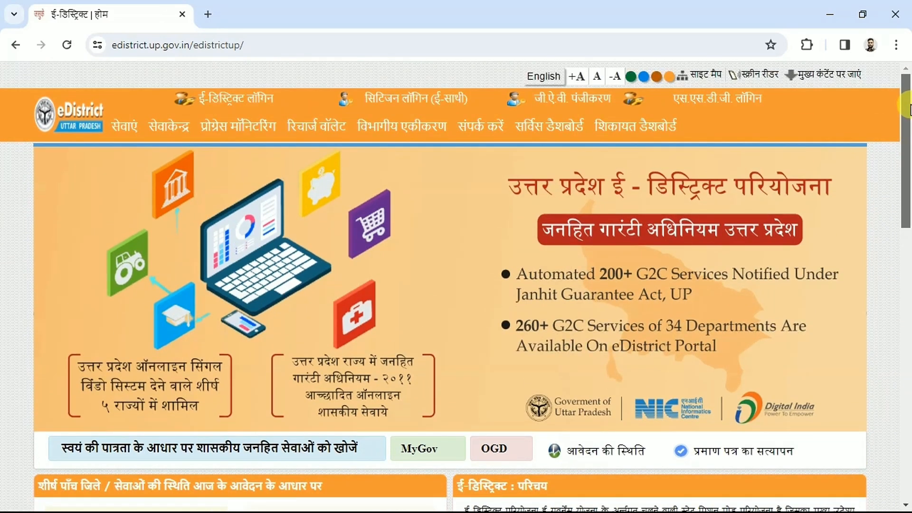
pyautogui.moveTo(907, 108)
pyautogui.mouseDown()
pyautogui.moveTo(907, 261)
pyautogui.moveTo(907, 124)
pyautogui.mouseUp()
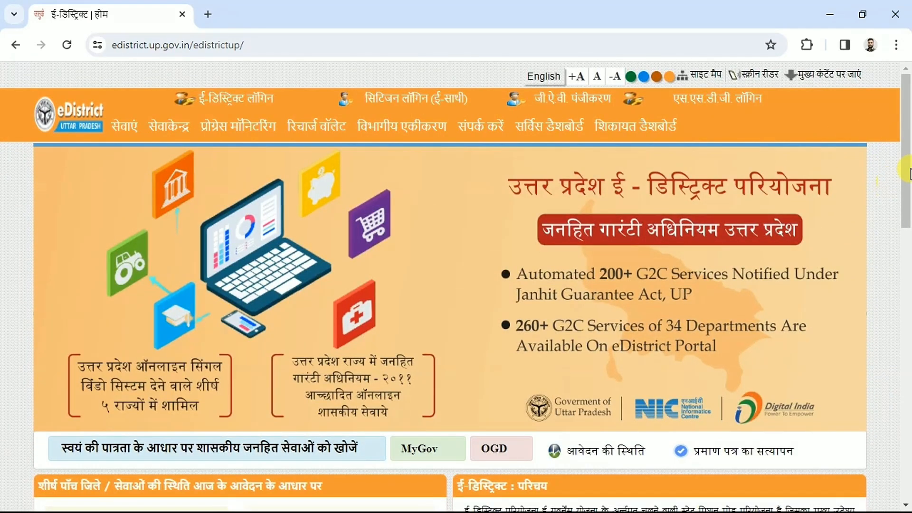
pyautogui.moveTo(907, 137); pyautogui.dragTo(908, 212)
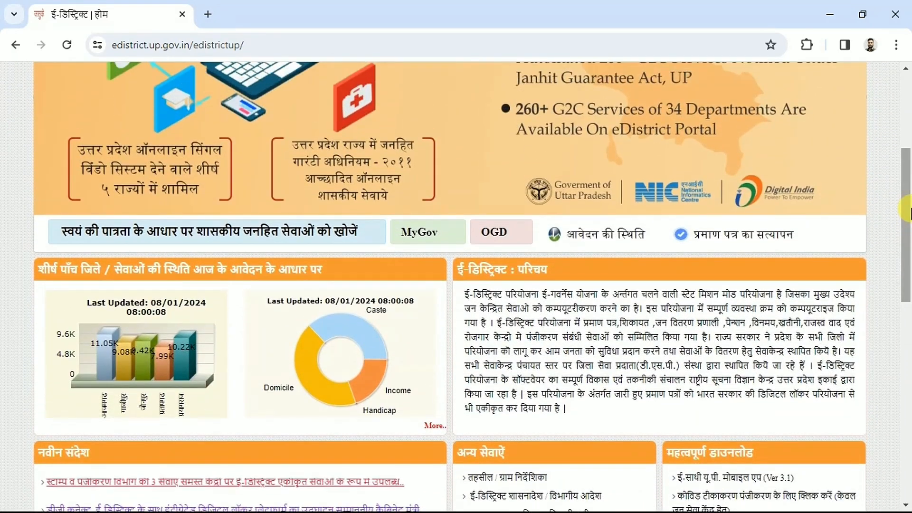
pyautogui.moveTo(907, 212); pyautogui.dragTo(908, 126)
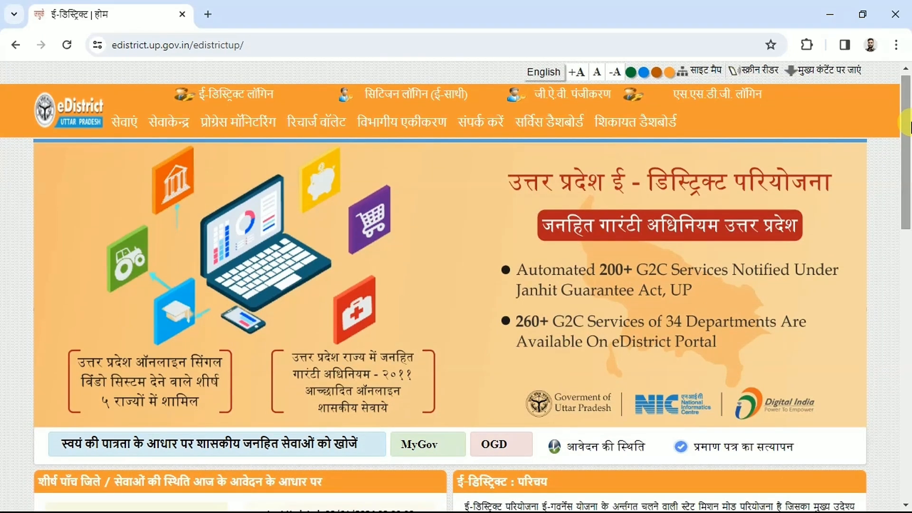
pyautogui.moveTo(908, 125)
pyautogui.mouseDown()
pyautogui.moveTo(908, 134)
pyautogui.moveTo(908, 119)
pyautogui.mouseUp()
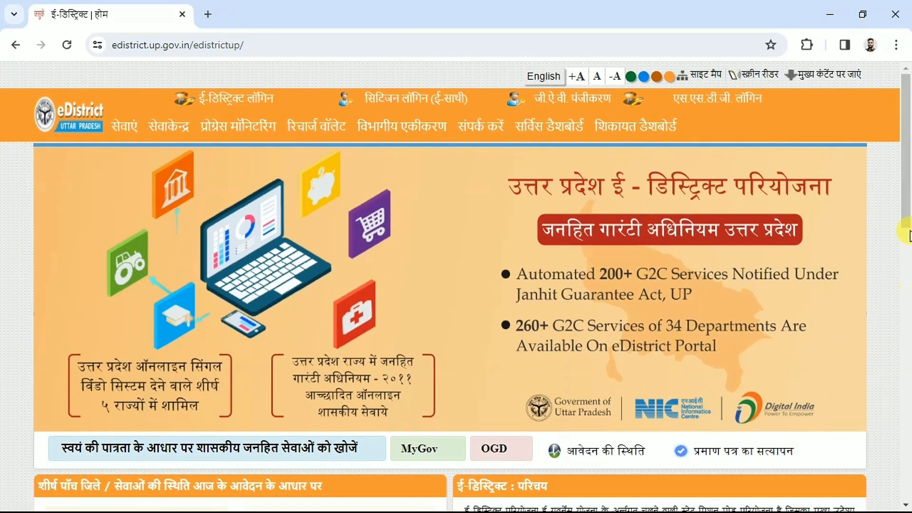
pyautogui.click(904, 270)
pyautogui.moveTo(666, 162); pyautogui.dragTo(758, 166)
pyautogui.click(757, 163)
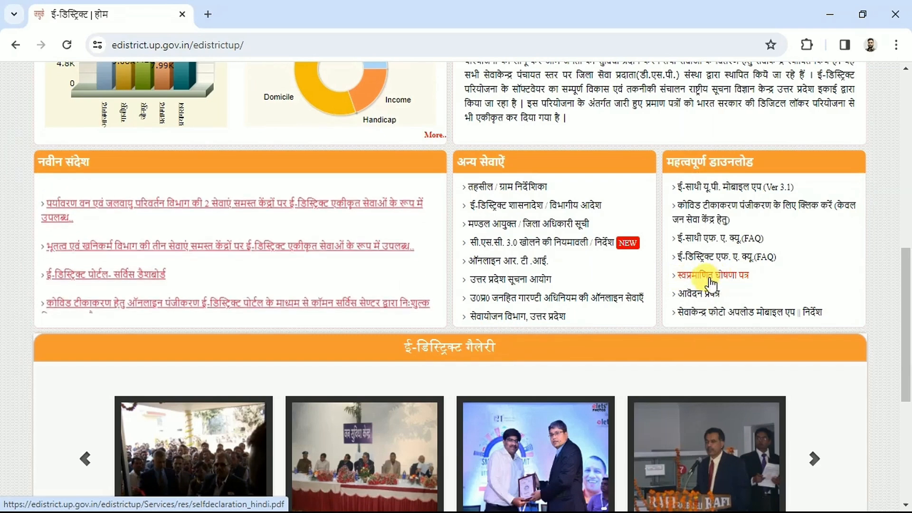
pyautogui.click(713, 278)
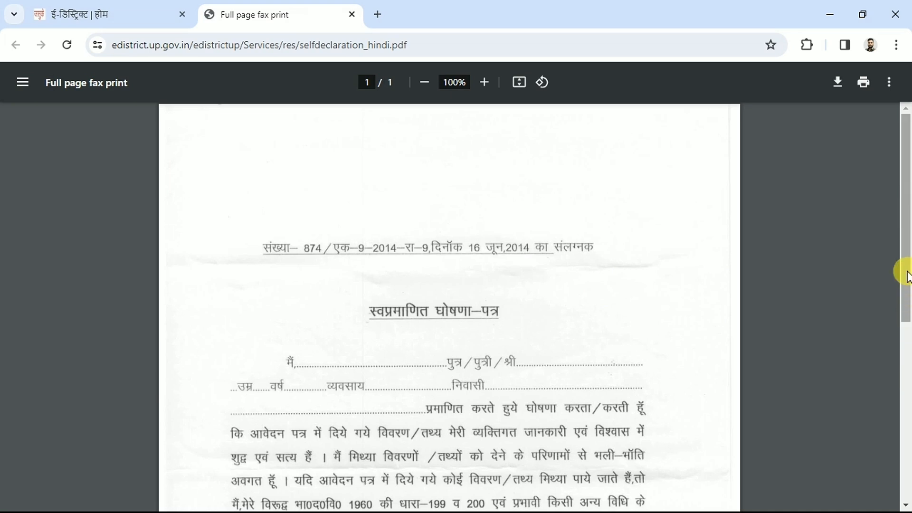
pyautogui.moveTo(908, 284); pyautogui.dragTo(907, 341)
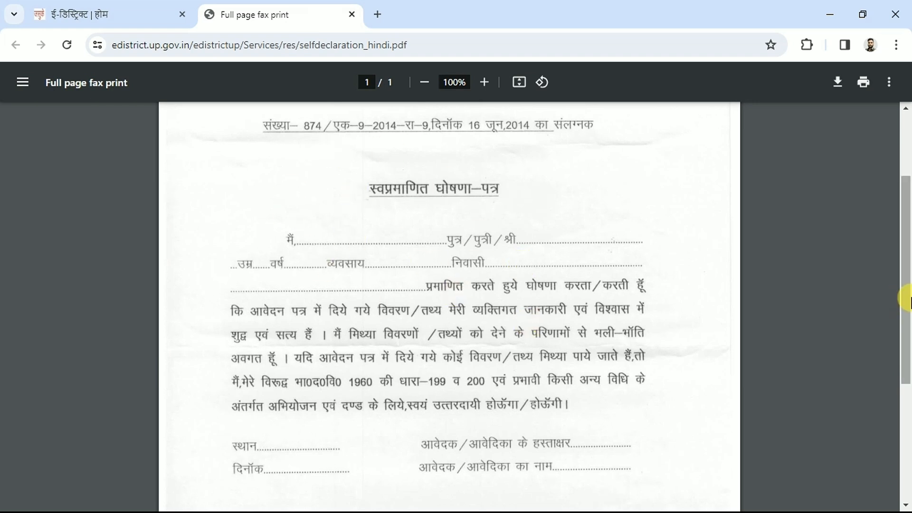
pyautogui.moveTo(905, 297)
pyautogui.mouseDown()
pyautogui.moveTo(907, 388)
pyautogui.moveTo(903, 316)
pyautogui.mouseUp()
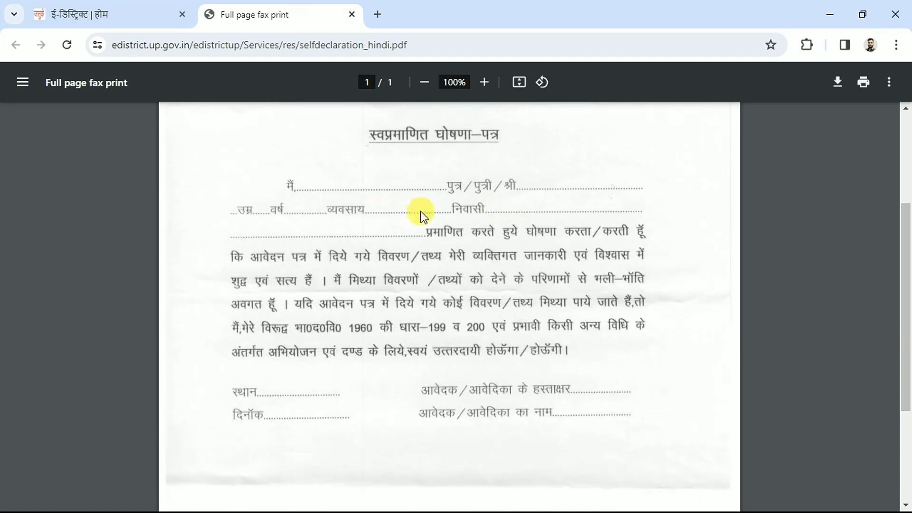
# Step: Return to the e-District home page and open सिटिजन लॉगिन (ई-साथी)
pyautogui.hotkey('ctrl', 'shift', 'Tab')
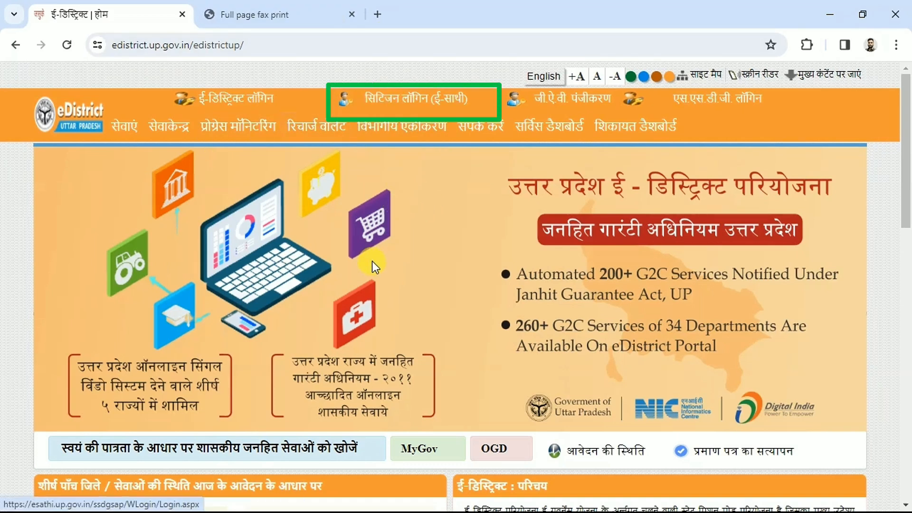
pyautogui.click(386, 95)
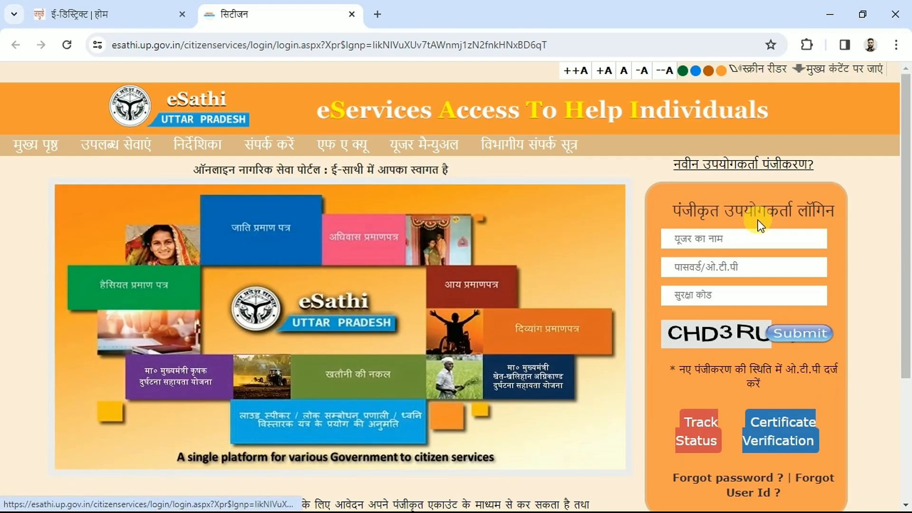
pyautogui.moveTo(906, 119)
pyautogui.mouseDown()
pyautogui.moveTo(907, 256)
pyautogui.moveTo(907, 123)
pyautogui.mouseUp()
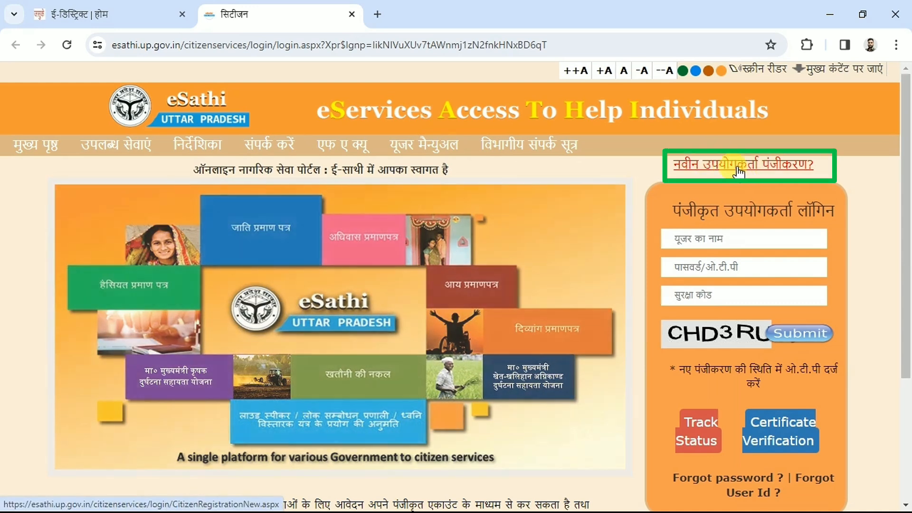
# Step: Open the नवीन उपयोगकर्ता पंजीकरण form, review its required fields and reset it
pyautogui.click(770, 165)
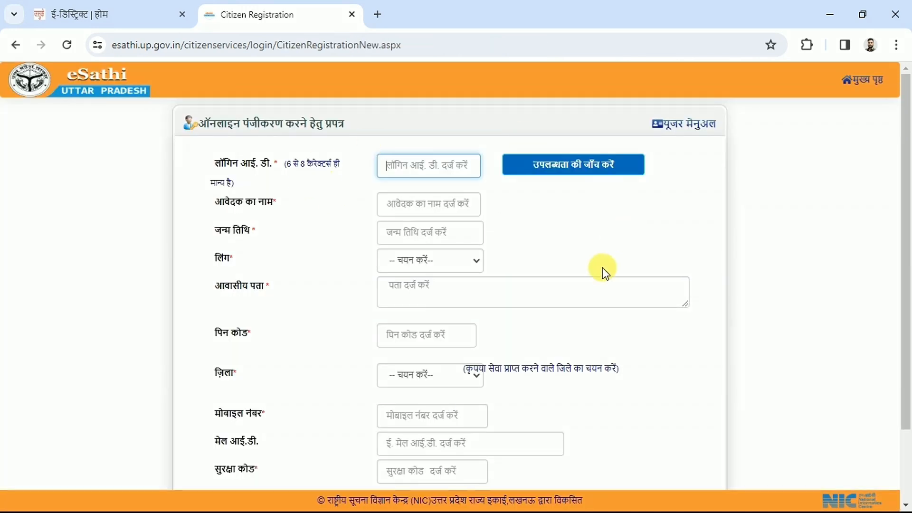
pyautogui.scroll(-1, 906, 173)
pyautogui.scroll(1, 907, 173)
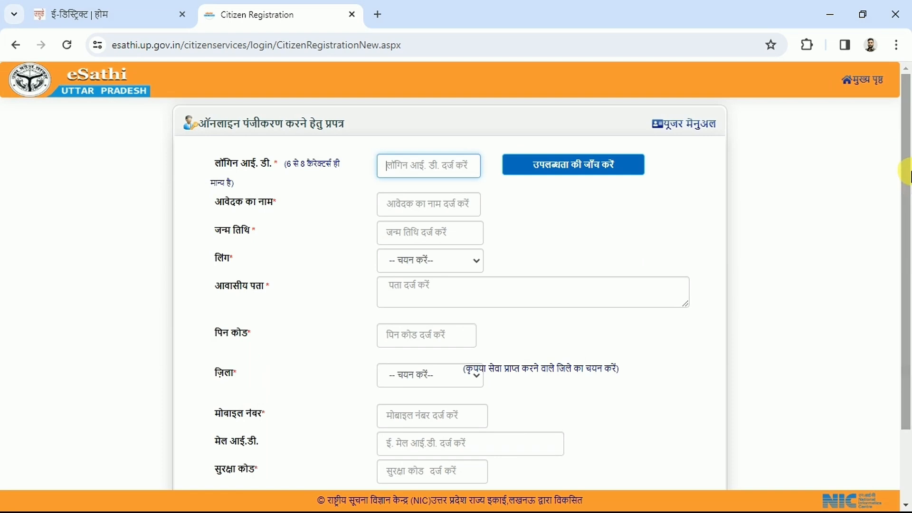
pyautogui.scroll(-2, 905, 190)
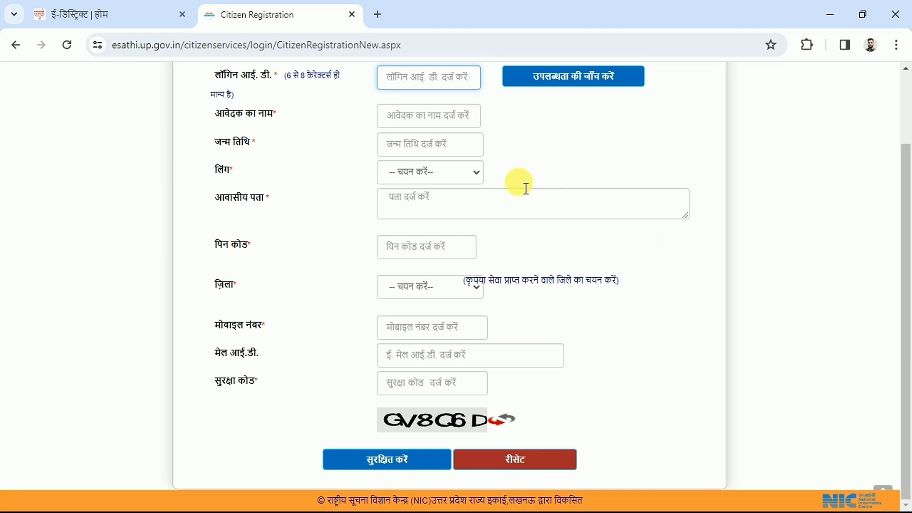
pyautogui.click(551, 465)
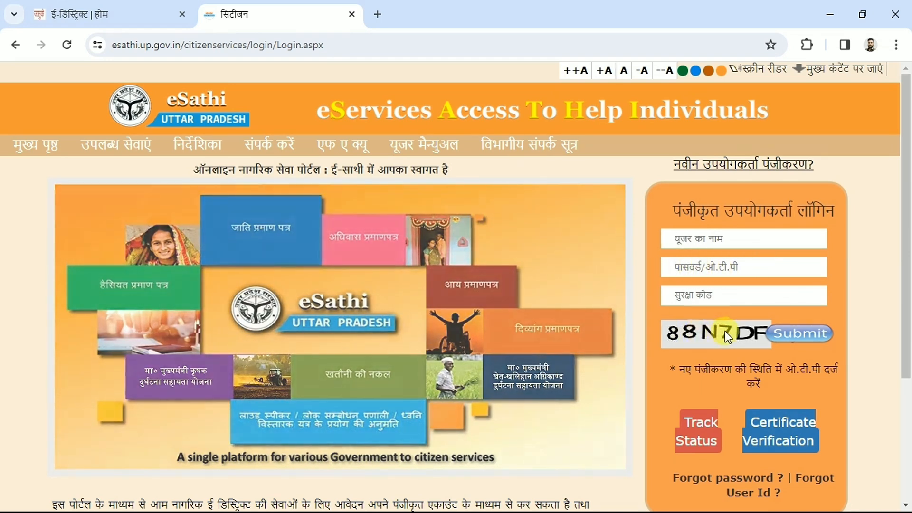
# Step: Sign in to e-Sathi as a registered user and open the जाति प्रमाण पत्र (अँग्रेजी) application under प्रमाण पत्र सेवा
pyautogui.click(812, 338)
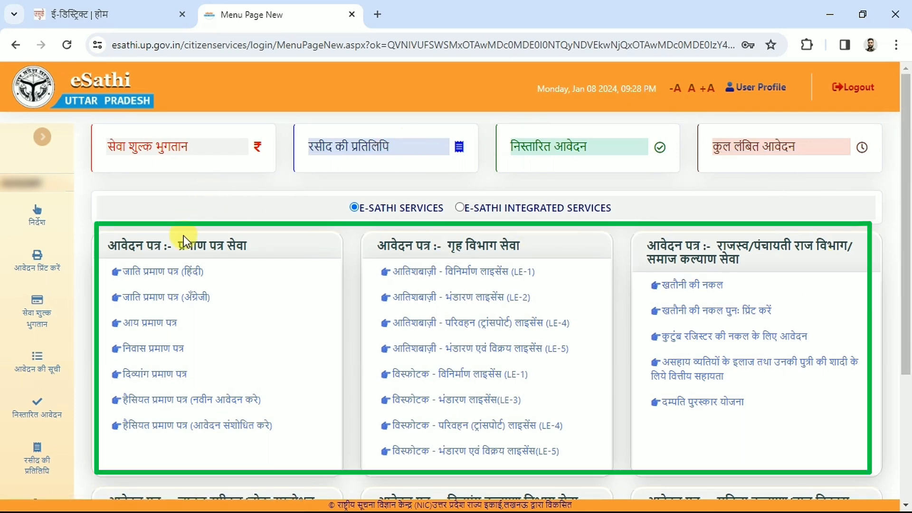
pyautogui.moveTo(107, 248); pyautogui.dragTo(239, 246)
pyautogui.click(245, 245)
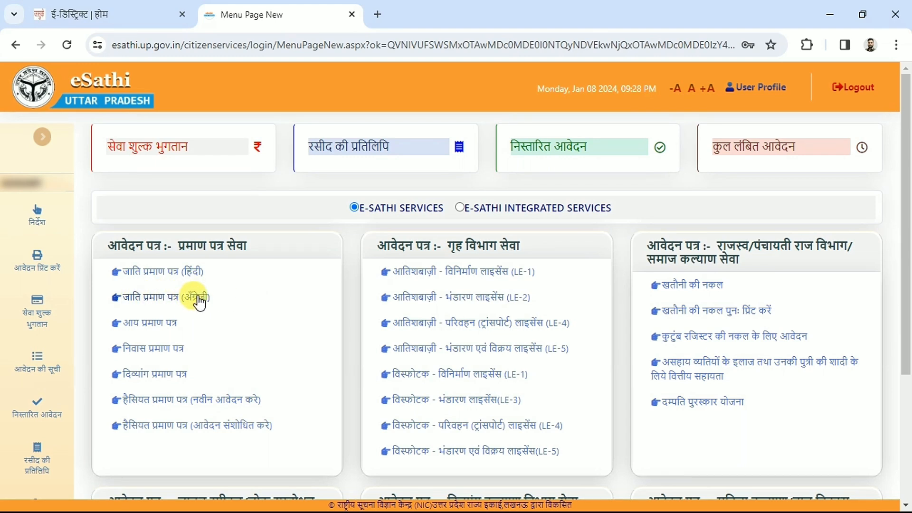
pyautogui.click(134, 299)
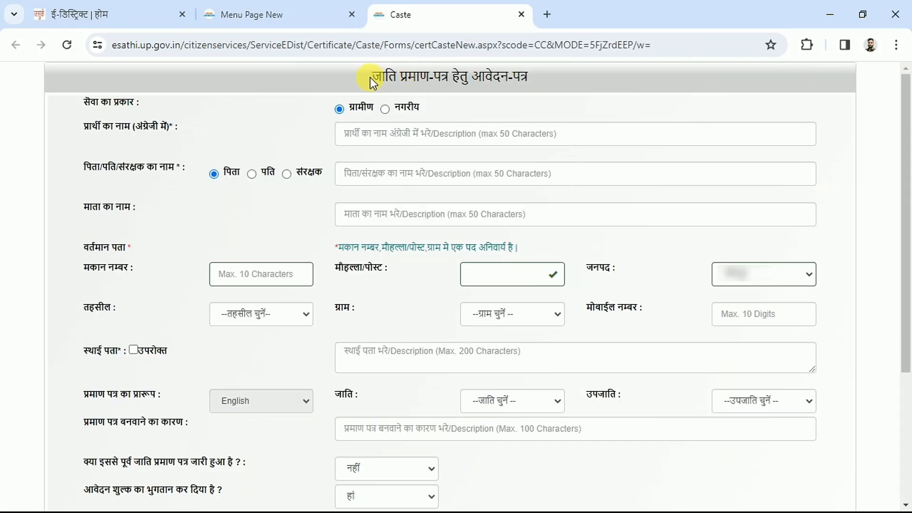
# Step: Examine the caste certificate application's title, its service type options and the field for the applicant's name in English
pyautogui.moveTo(370, 78); pyautogui.dragTo(527, 76)
pyautogui.click(527, 76)
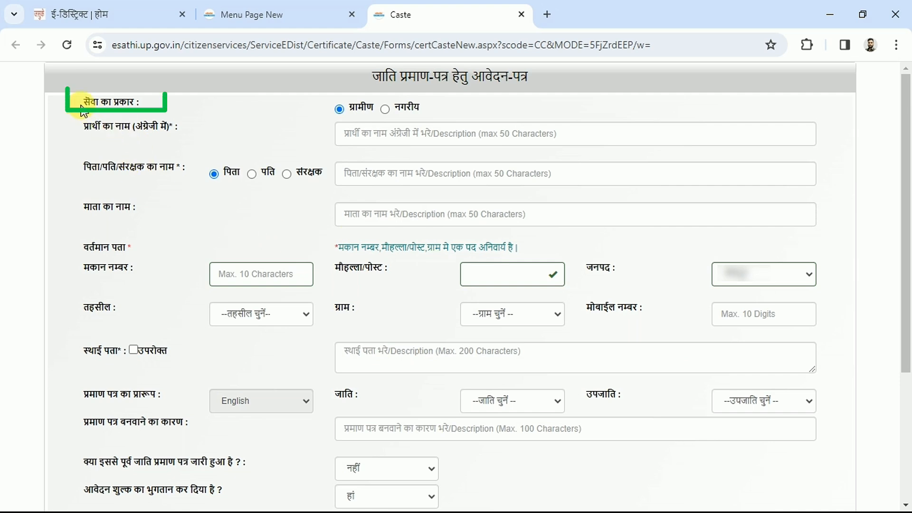
pyautogui.moveTo(84, 102); pyautogui.dragTo(140, 105)
pyautogui.click(175, 104)
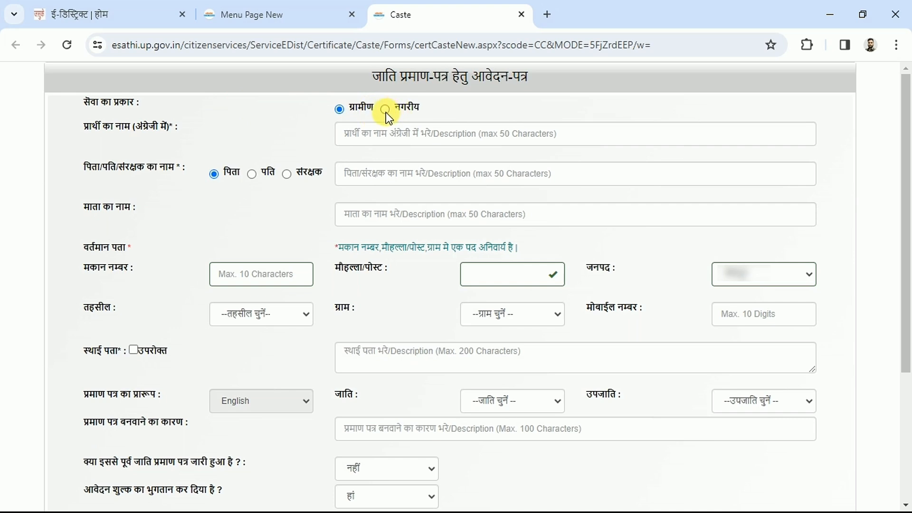
pyautogui.moveTo(86, 129); pyautogui.dragTo(176, 128)
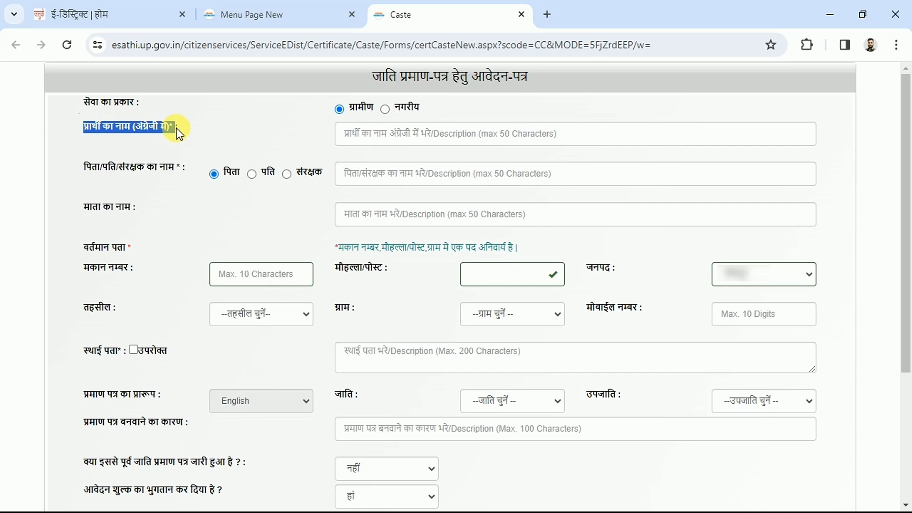
pyautogui.click(176, 127)
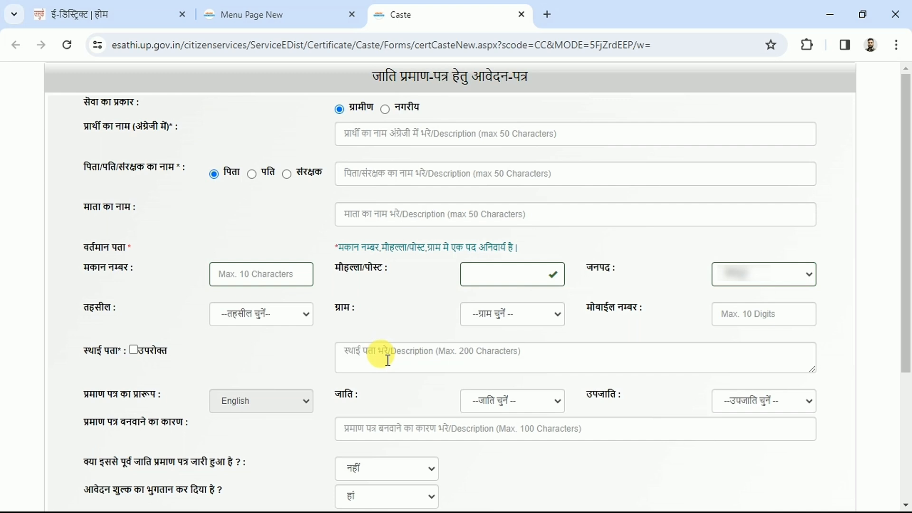
pyautogui.moveTo(86, 127); pyautogui.dragTo(169, 125)
pyautogui.click(170, 123)
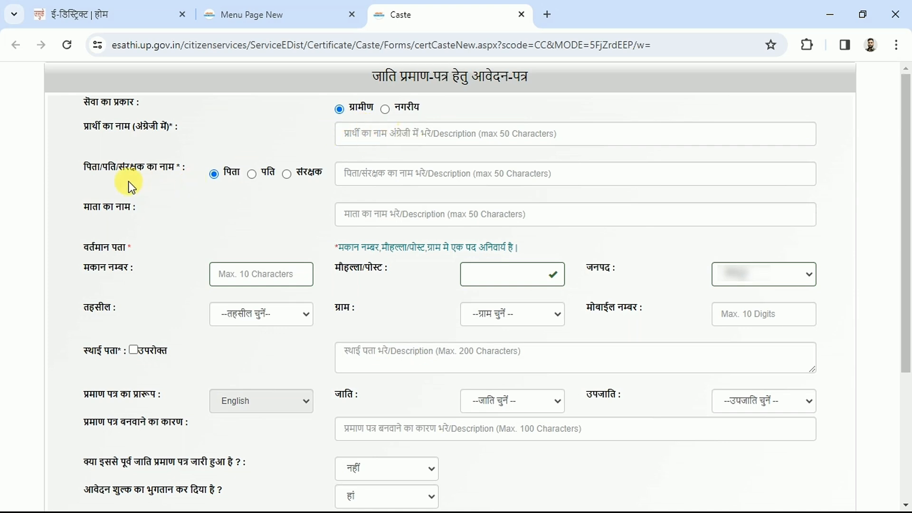
# Step: Choose पिता as the relation for the पिता/पति/संरक्षक का नाम field
pyautogui.moveTo(83, 167); pyautogui.dragTo(137, 167)
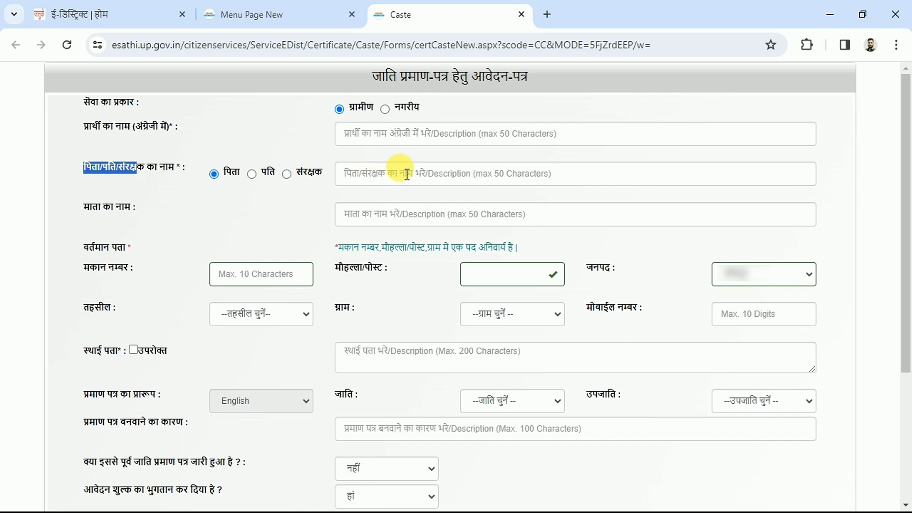
pyautogui.click(247, 202)
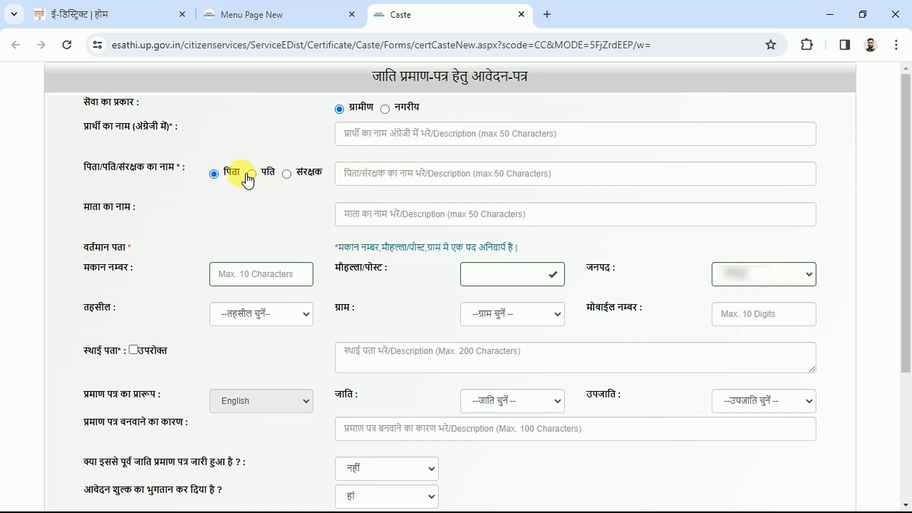
pyautogui.click(213, 174)
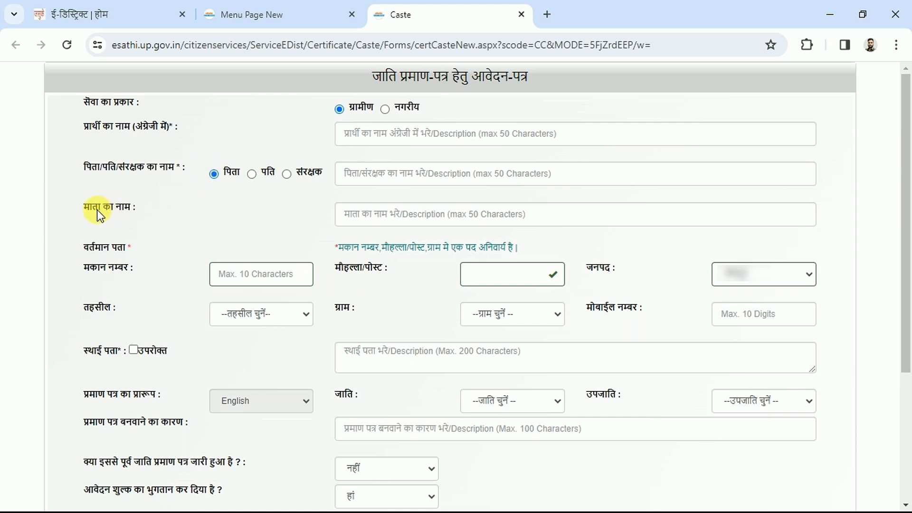
# Step: Examine the माता का नाम field and the मकान नम्बर field in the वर्तमान पता section
pyautogui.moveTo(79, 206); pyautogui.dragTo(135, 207)
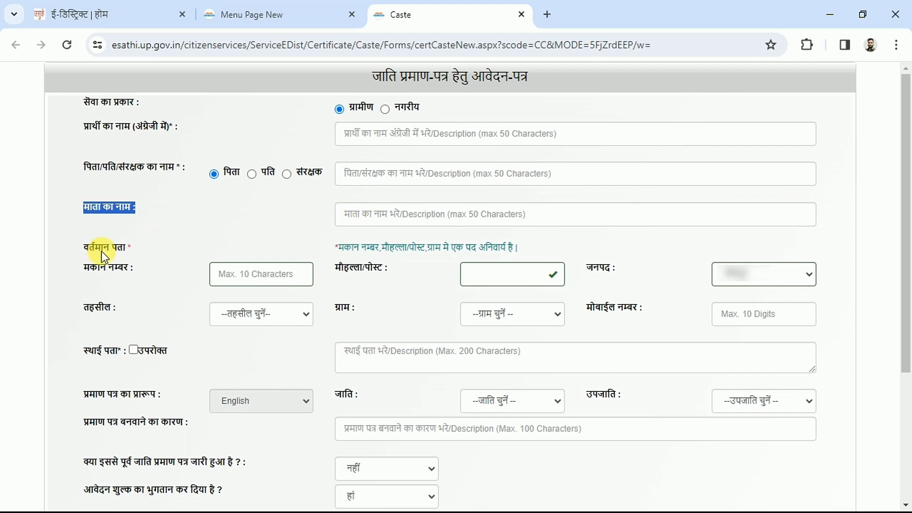
pyautogui.click(87, 249)
pyautogui.scroll(-4, 114, 166)
pyautogui.click(96, 92)
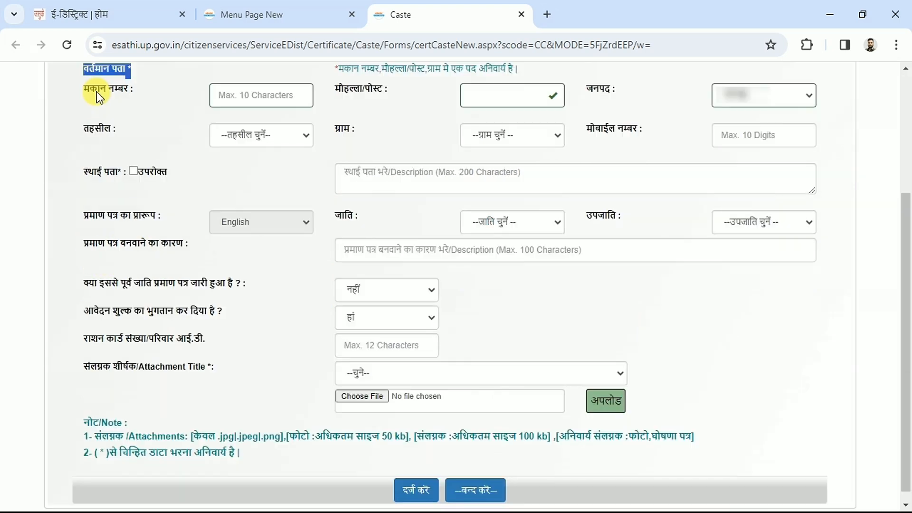
pyautogui.moveTo(82, 90); pyautogui.dragTo(131, 93)
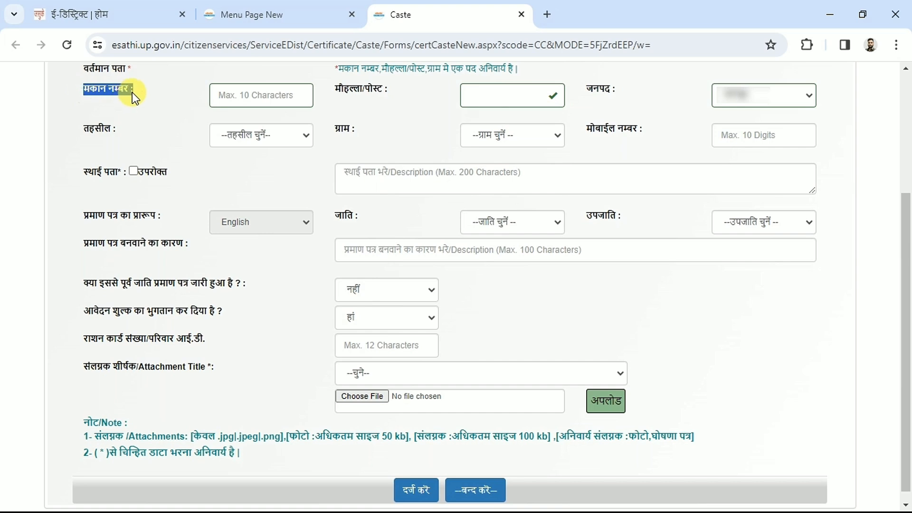
pyautogui.click(133, 92)
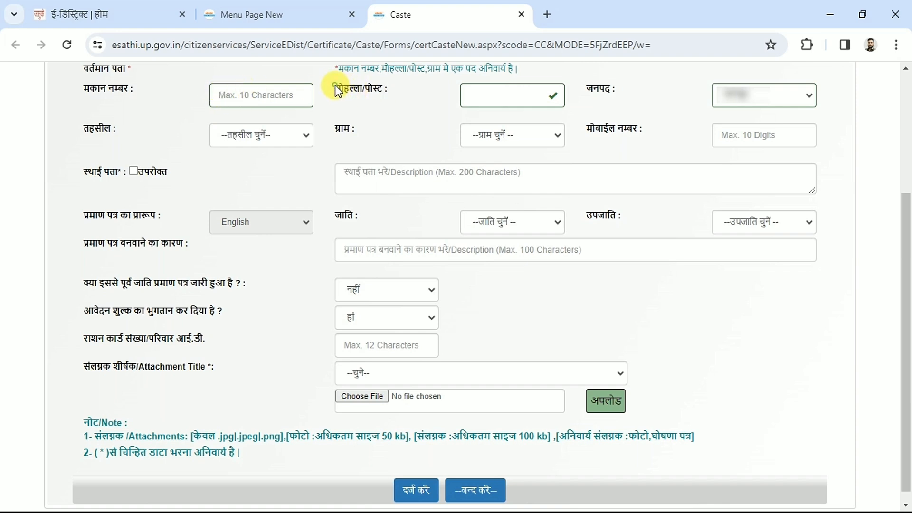
# Step: Enter VILL POST DIST in the मौहल्ला/पोस्ट field of the current address
pyautogui.moveTo(336, 86); pyautogui.dragTo(388, 90)
pyautogui.click(389, 90)
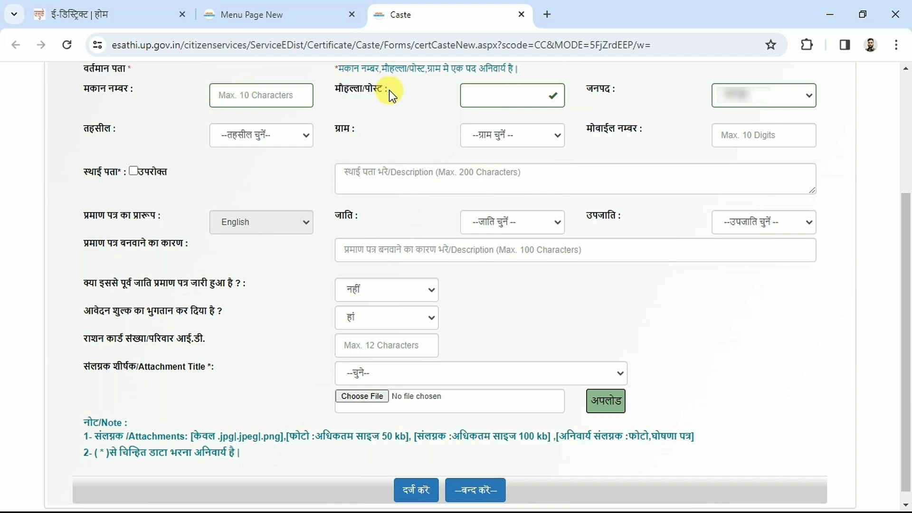
pyautogui.click(471, 99)
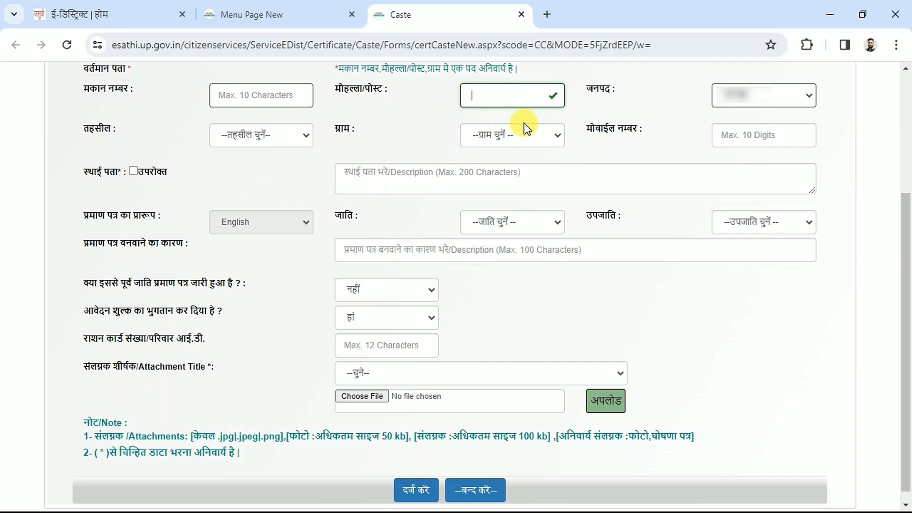
pyautogui.write('VILL')
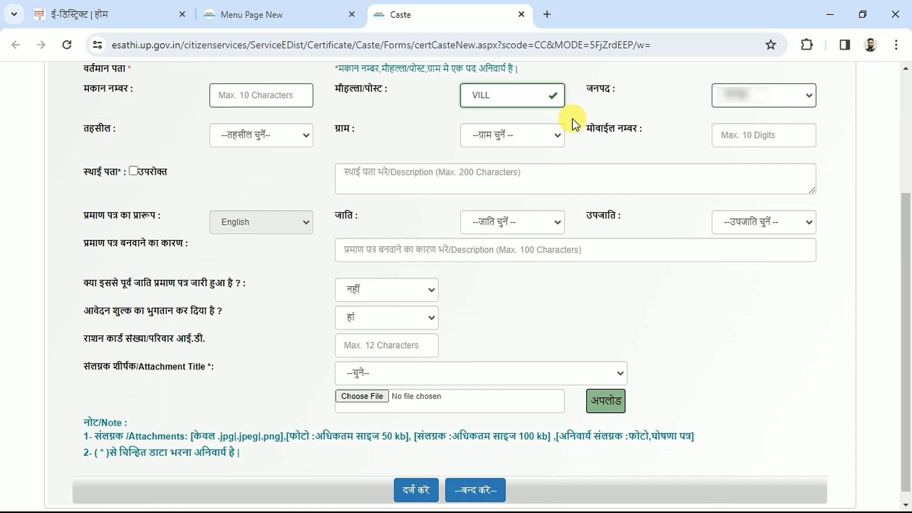
pyautogui.write('POST')
pyautogui.write('DIST')
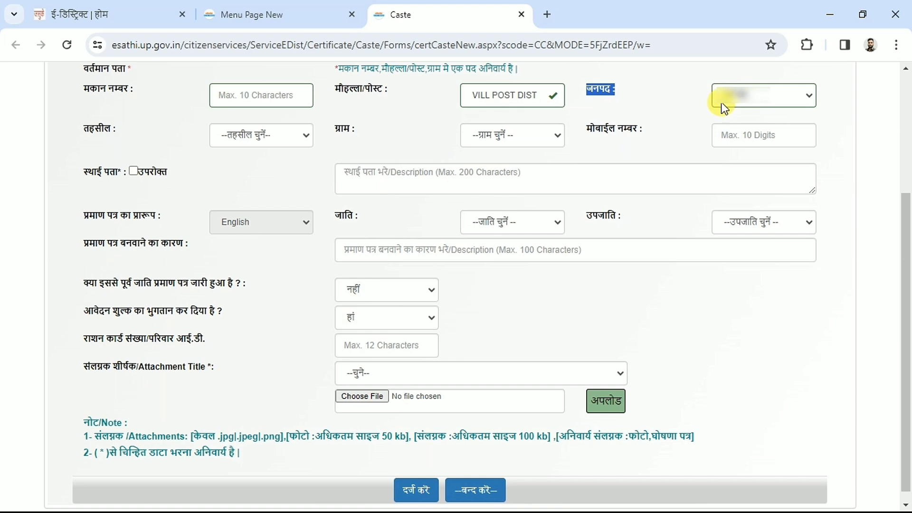
# Step: Examine the तहसील, ग्राम and मोबाईल नम्बर fields of the current address
pyautogui.moveTo(97, 126); pyautogui.dragTo(170, 124)
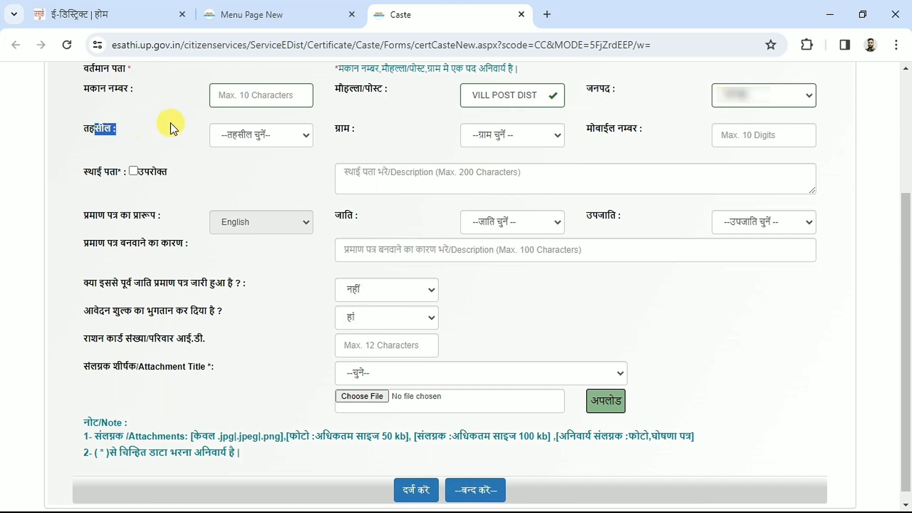
pyautogui.click(337, 133)
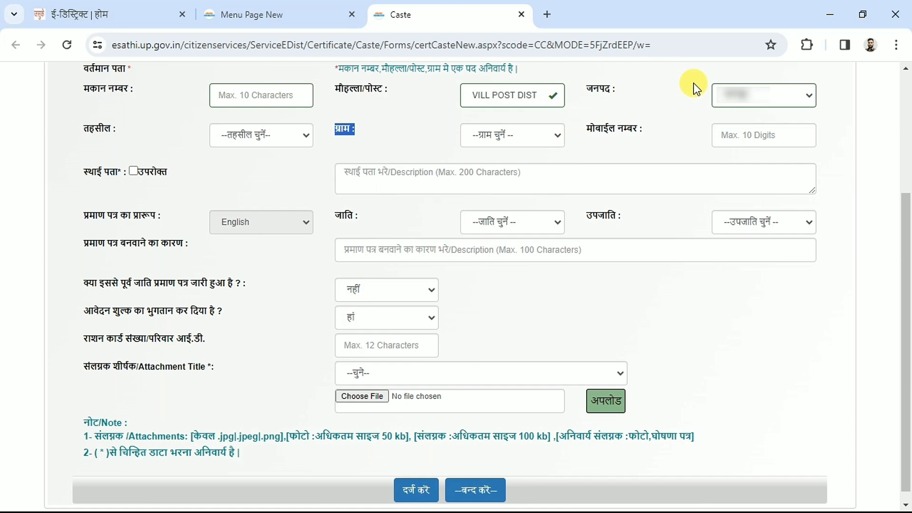
pyautogui.tripleClick(81, 130)
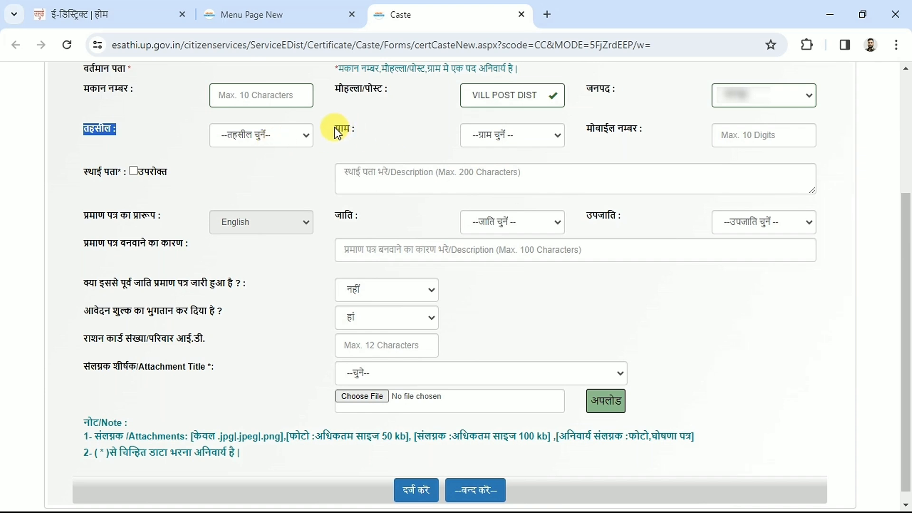
pyautogui.moveTo(334, 127); pyautogui.dragTo(350, 129)
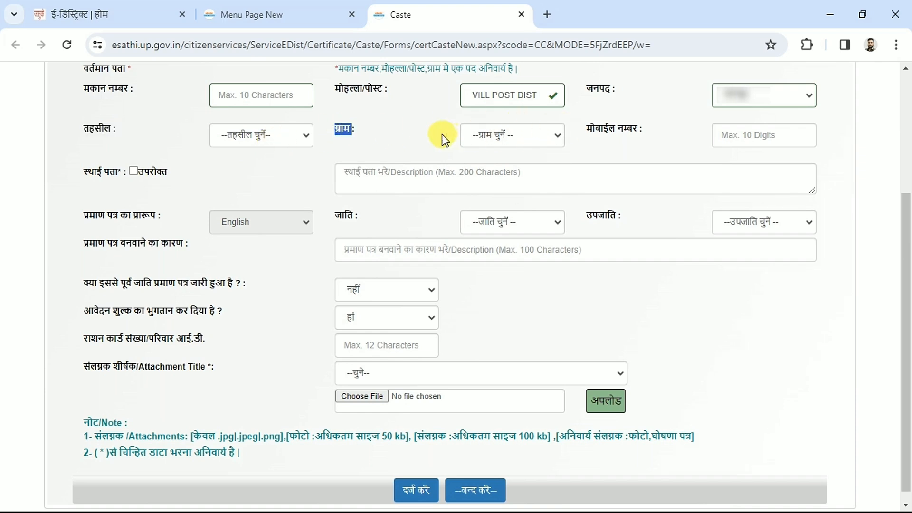
pyautogui.moveTo(585, 130); pyautogui.dragTo(642, 129)
pyautogui.click(642, 129)
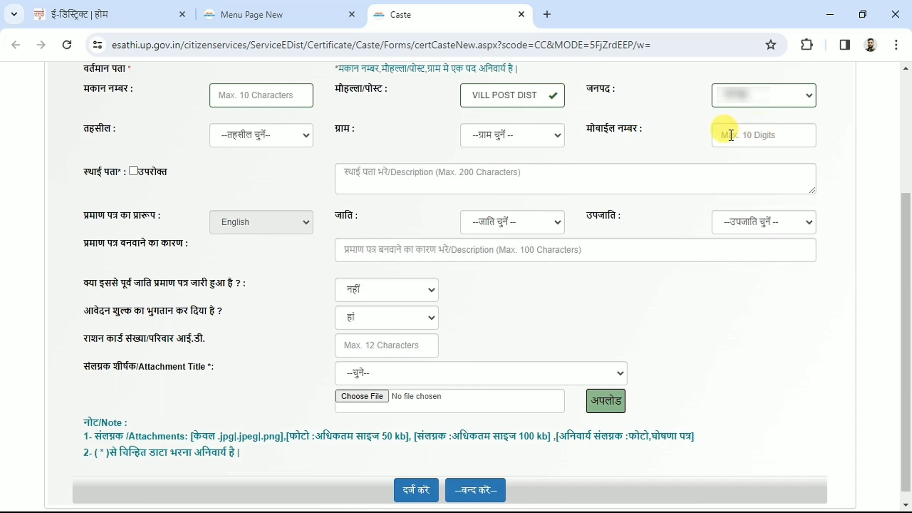
# Step: Mark the स्थाई पता as उपरोक्त so that it copies the current address
pyautogui.scroll(1, 116, 175)
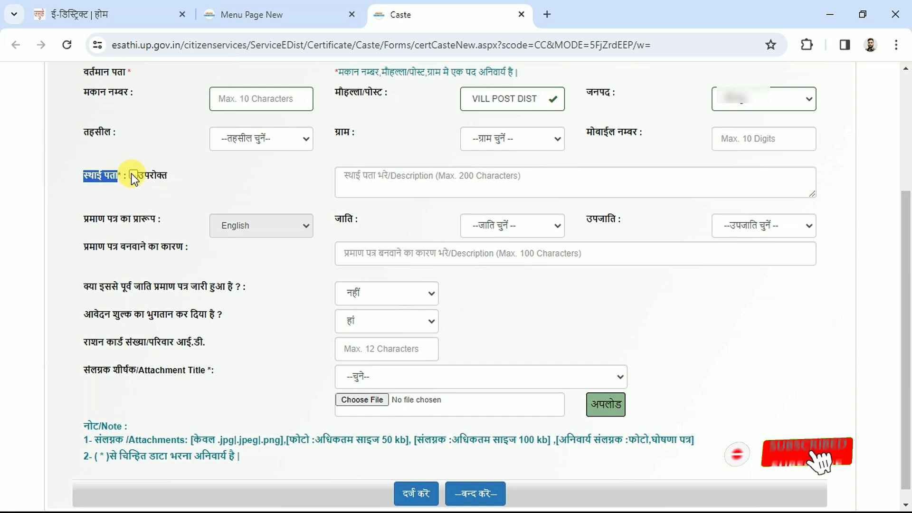
pyautogui.click(132, 174)
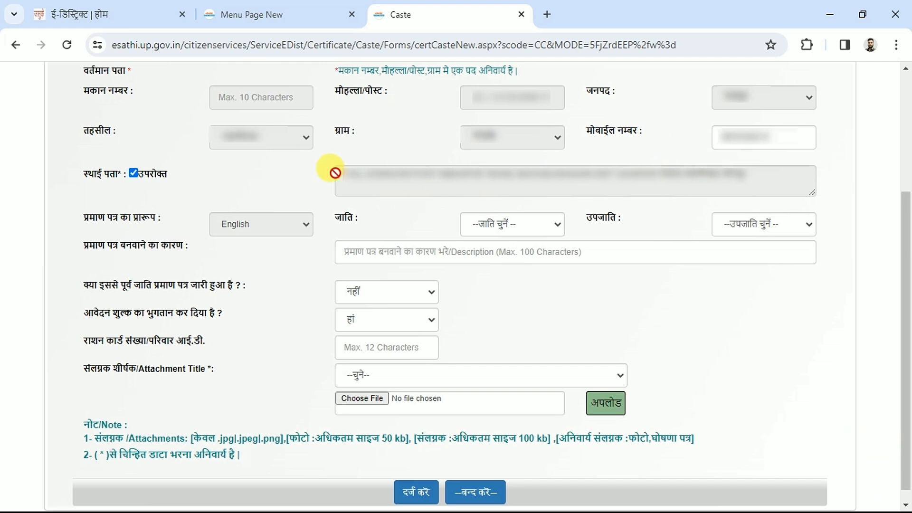
# Step: Set the जाति to अनुसूचित जाति and the उपजाति to Dhobi
pyautogui.moveTo(84, 218); pyautogui.dragTo(342, 217)
pyautogui.click(369, 218)
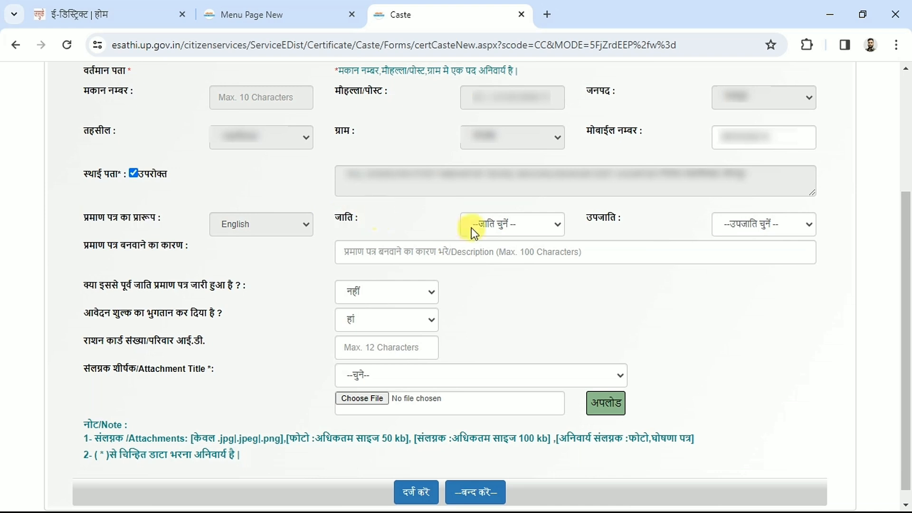
pyautogui.click(519, 225)
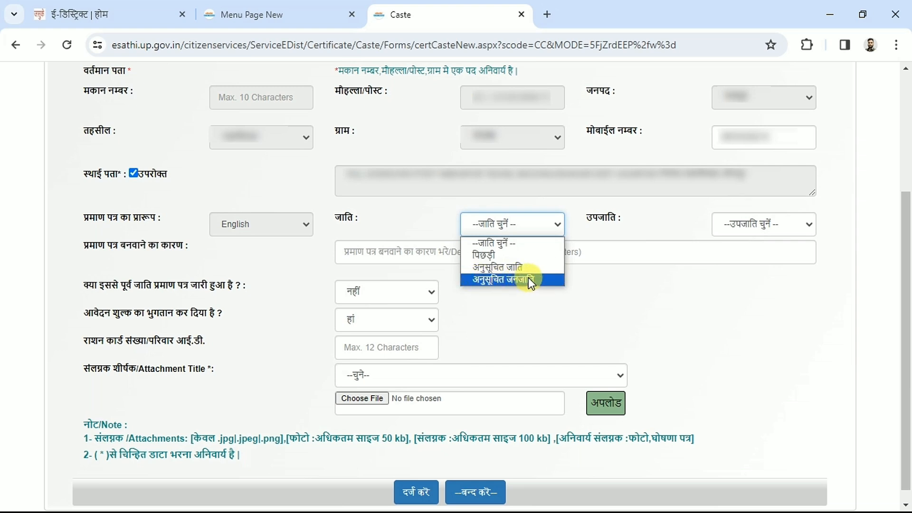
pyautogui.click(511, 269)
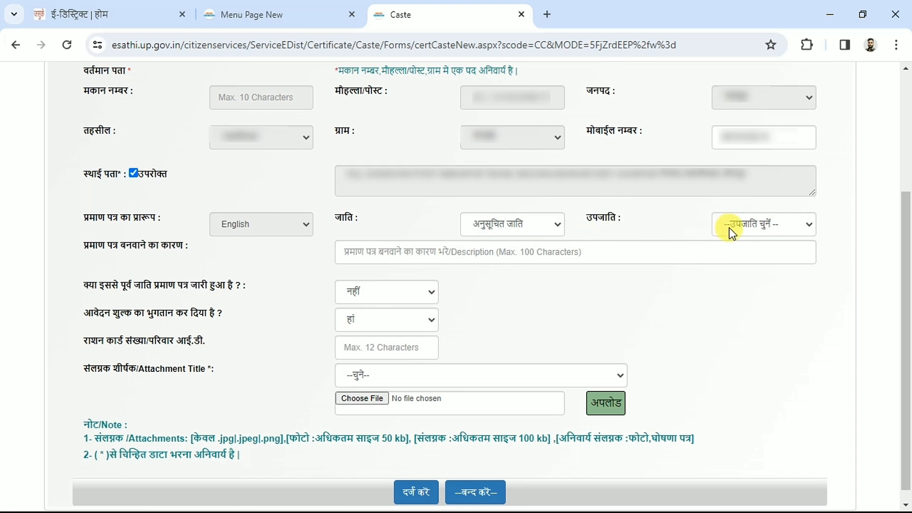
pyautogui.click(753, 224)
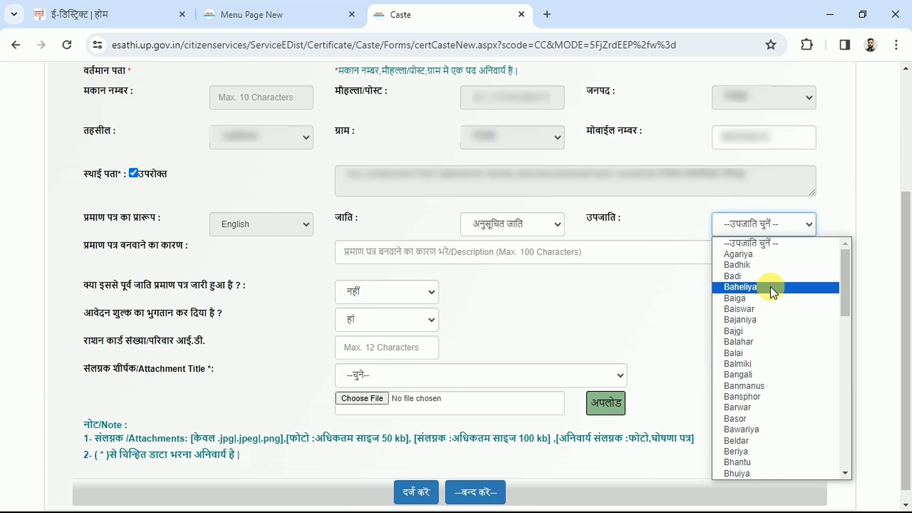
pyautogui.moveTo(845, 266); pyautogui.dragTo(840, 343)
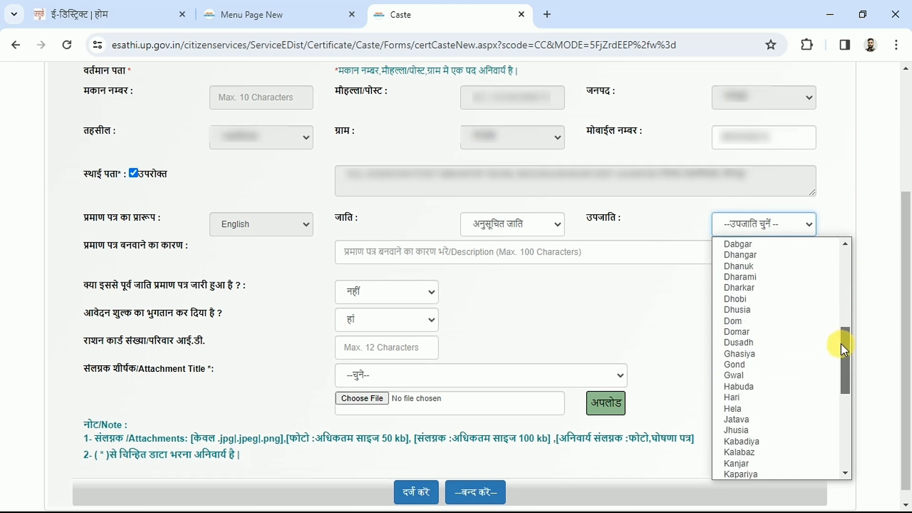
pyautogui.click(749, 298)
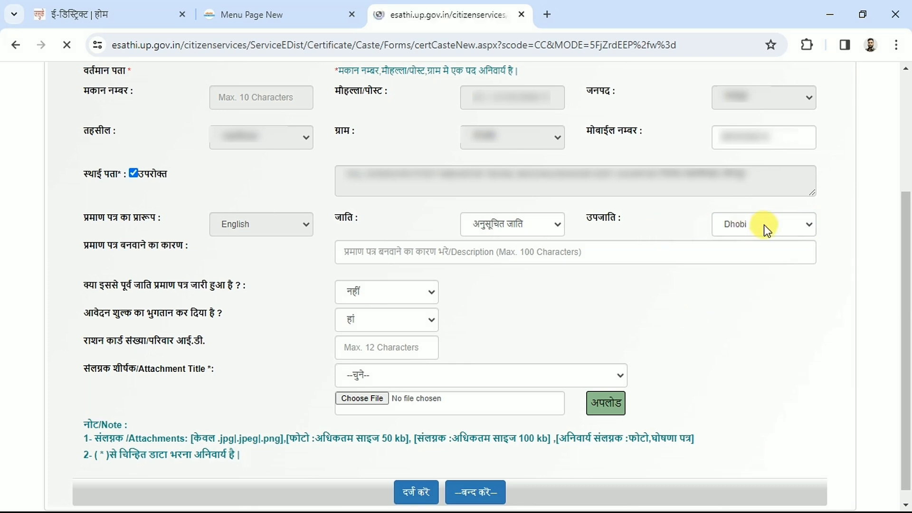
# Step: Fill in अन्य as the reason for getting the certificate
pyautogui.moveTo(81, 245); pyautogui.dragTo(189, 247)
pyautogui.click(189, 246)
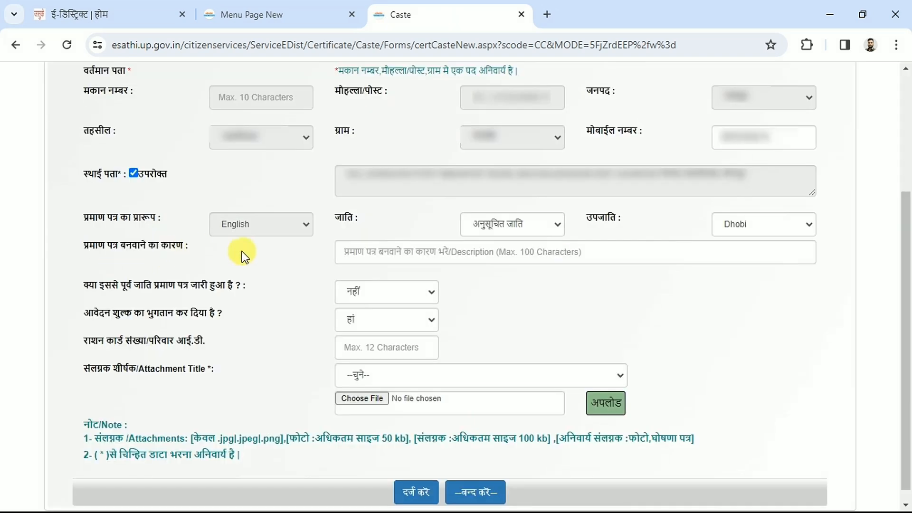
pyautogui.click(396, 251)
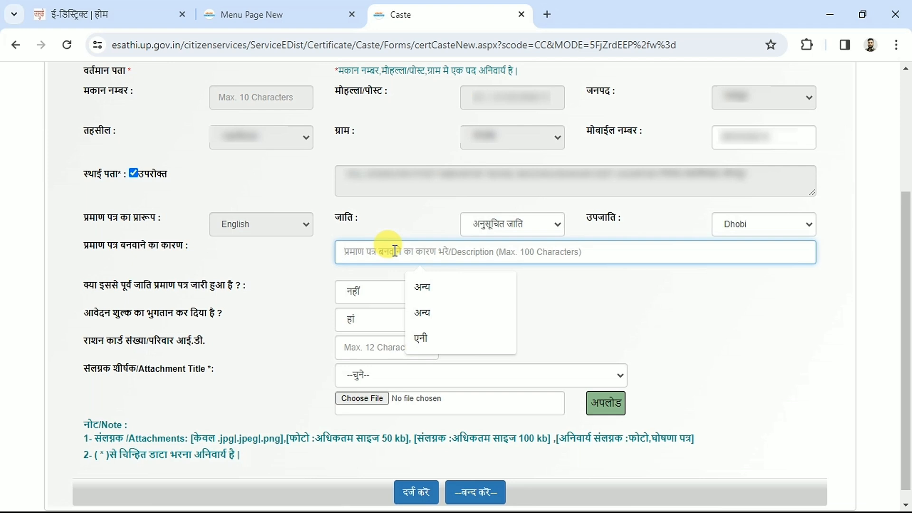
pyautogui.click(489, 301)
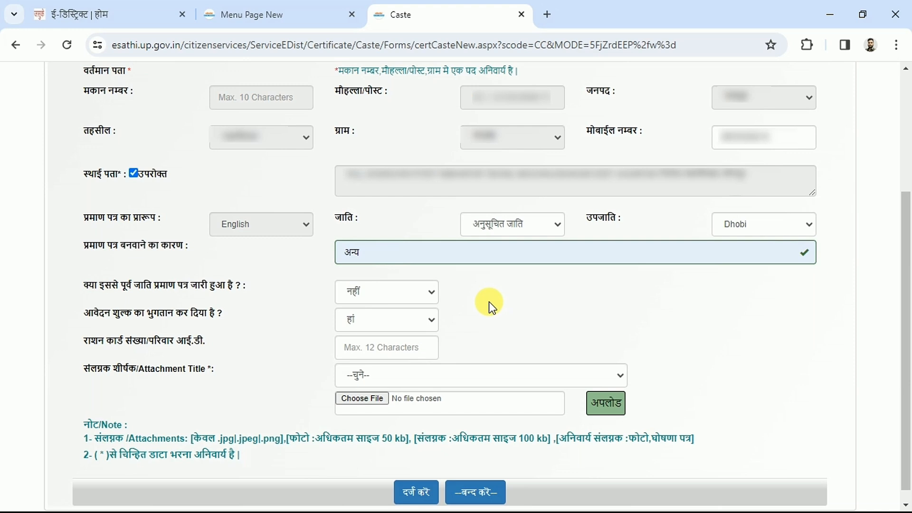
# Step: Examine the questions on a previously issued certificate and fee payment, and the ration card number field
pyautogui.moveTo(86, 287); pyautogui.dragTo(235, 281)
pyautogui.click(249, 281)
pyautogui.moveTo(86, 316); pyautogui.dragTo(142, 316)
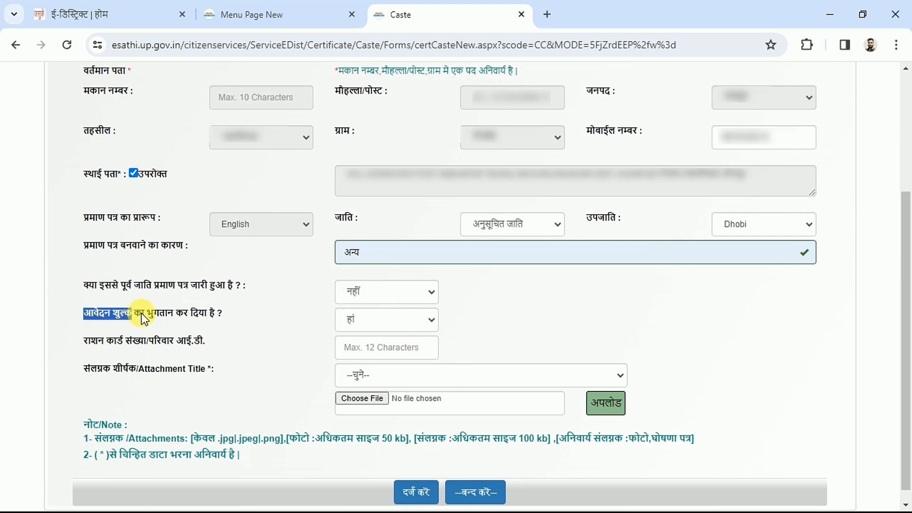
pyautogui.click(207, 312)
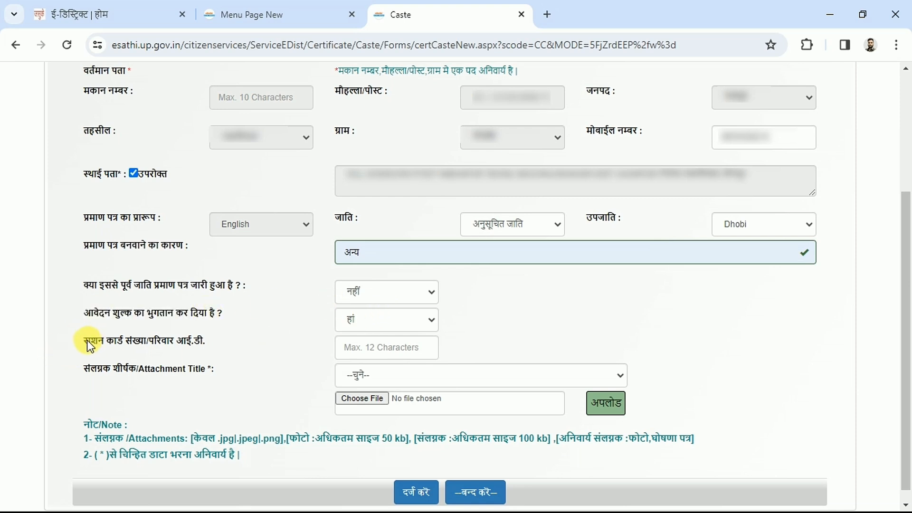
pyautogui.moveTo(87, 345); pyautogui.dragTo(210, 346)
pyautogui.click(210, 346)
# Step: Choose फोटो as the attachment title and upload the applicant's photo
pyautogui.click(200, 368)
pyautogui.click(360, 381)
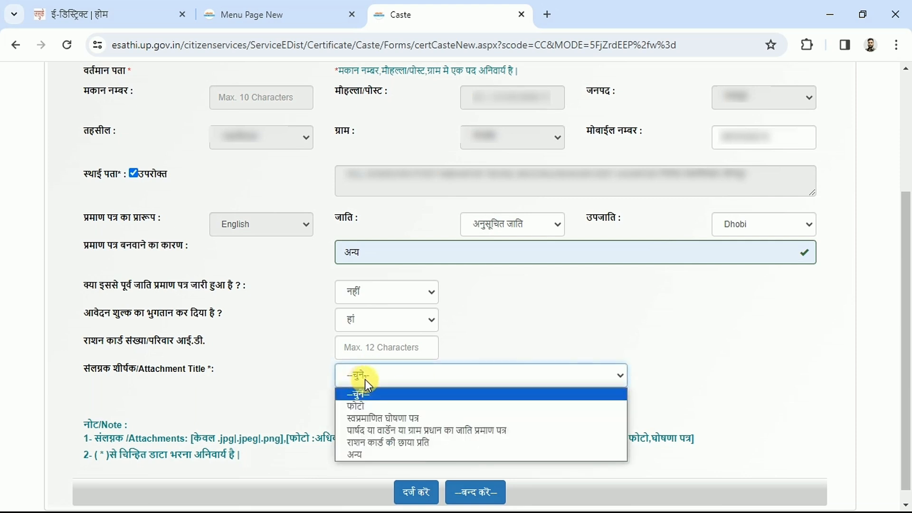
pyautogui.click(363, 406)
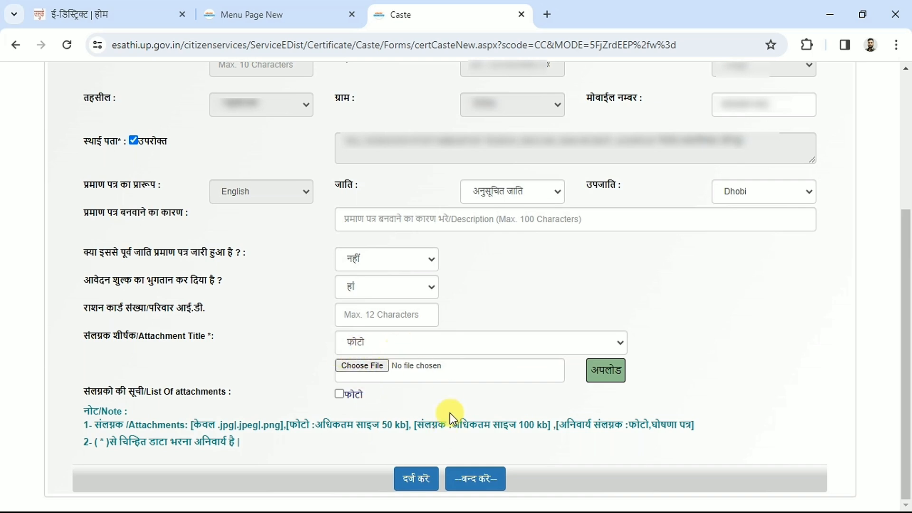
# Step: Read the note on permitted attachment formats and the size limits for the photo and other attachments
pyautogui.moveTo(263, 425); pyautogui.dragTo(425, 420)
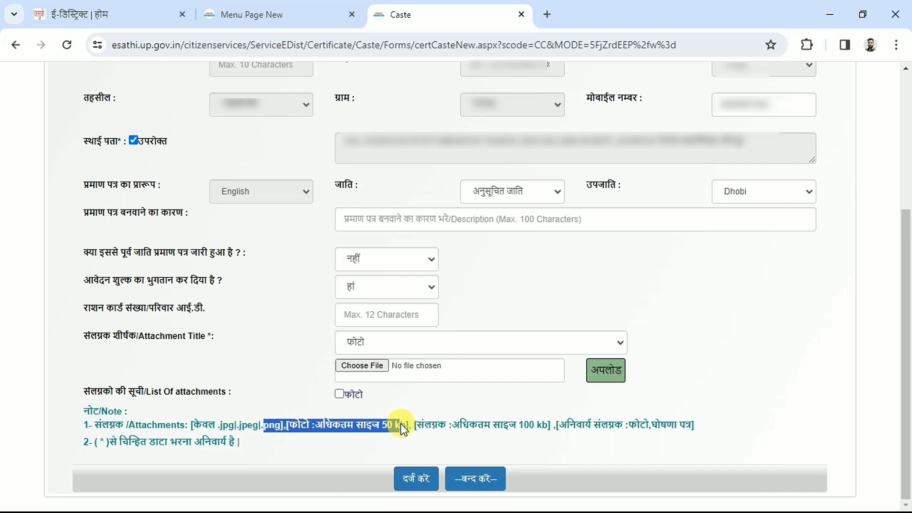
pyautogui.click(437, 425)
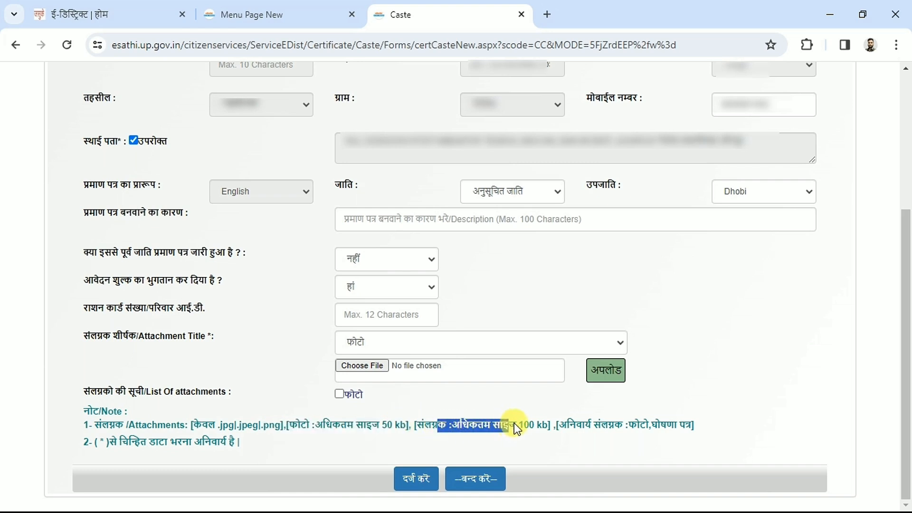
pyautogui.click(164, 432)
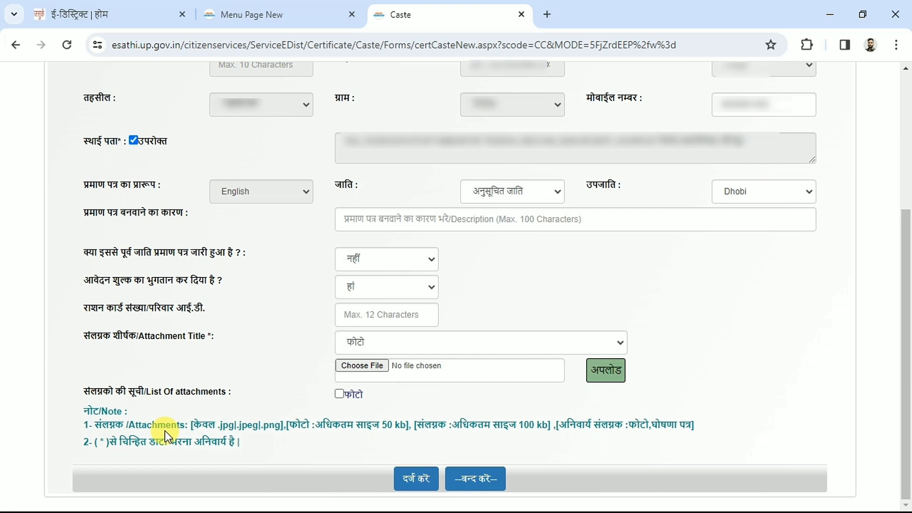
# Step: Choose स्वप्रमाणित घोषणा पत्र as the attachment title and upload the self-declaration
pyautogui.click(348, 351)
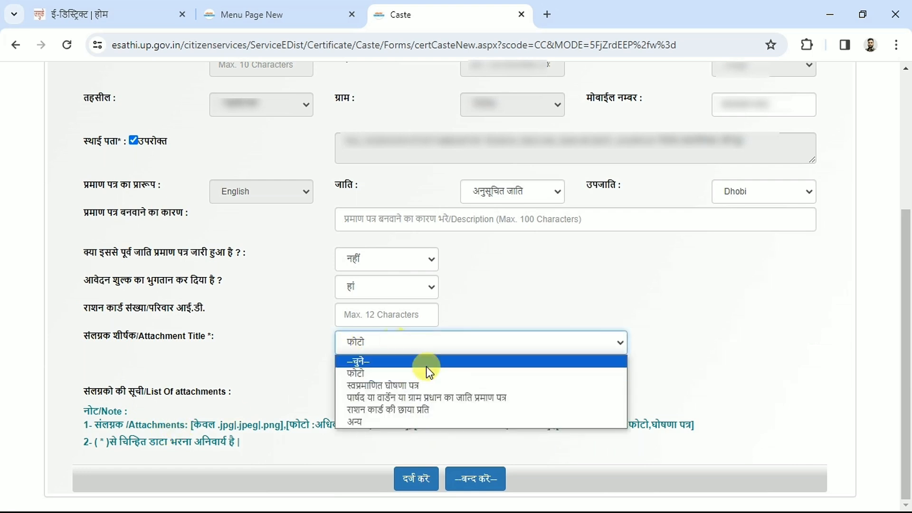
pyautogui.click(384, 385)
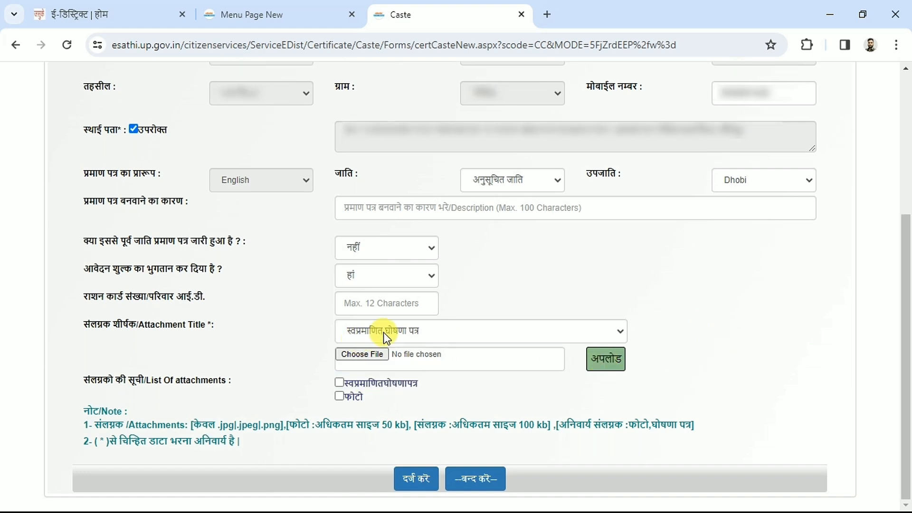
# Step: Choose अन्य as the attachment title, name the attachment AADHAAR and upload its file
pyautogui.click(373, 330)
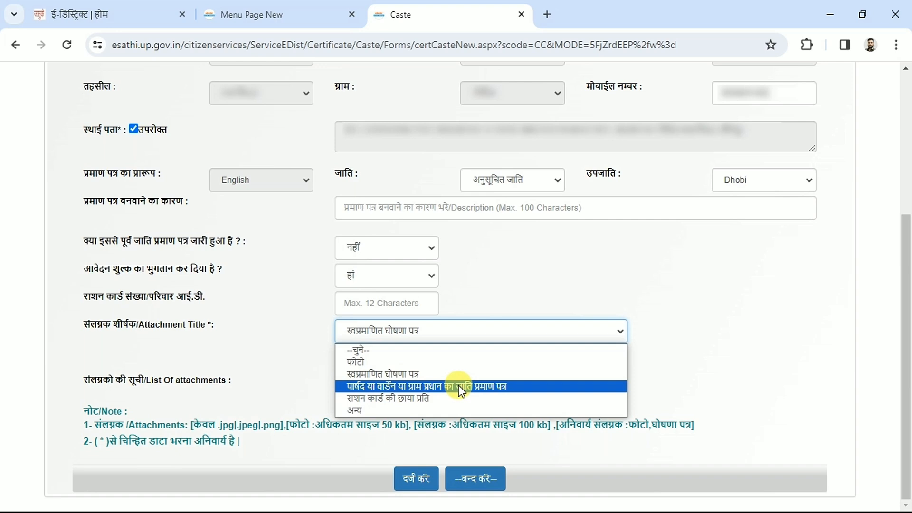
pyautogui.click(355, 411)
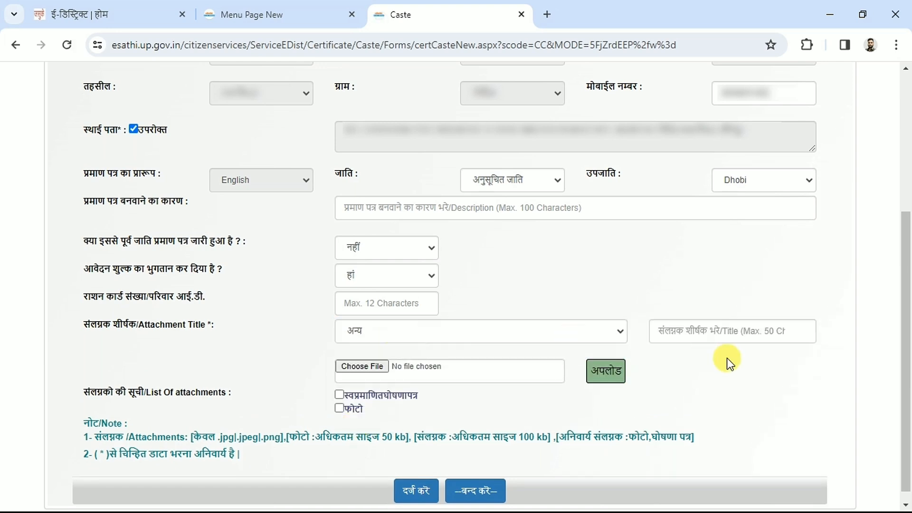
pyautogui.click(683, 331)
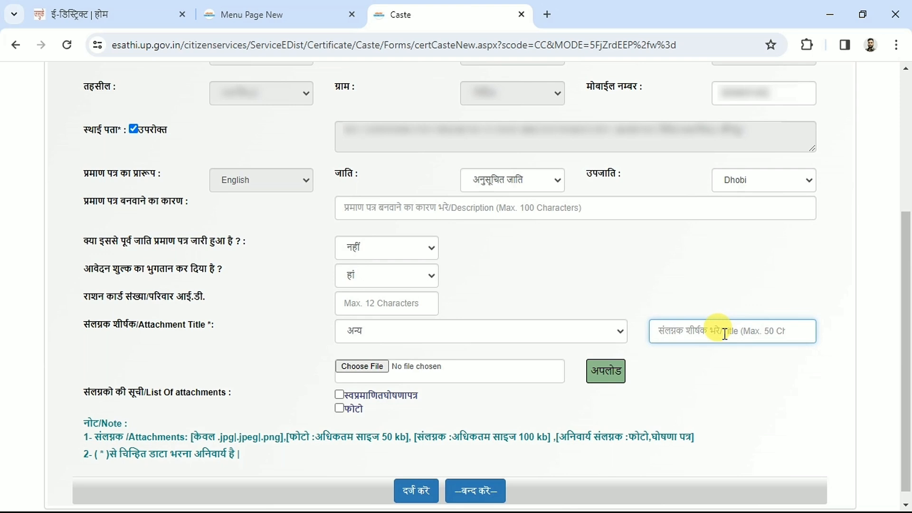
pyautogui.write('AADHAAR')
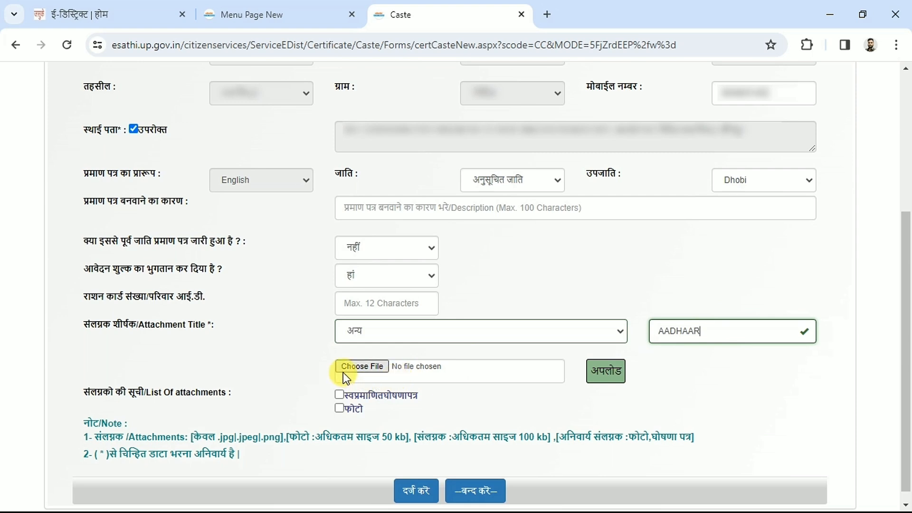
pyautogui.click(605, 371)
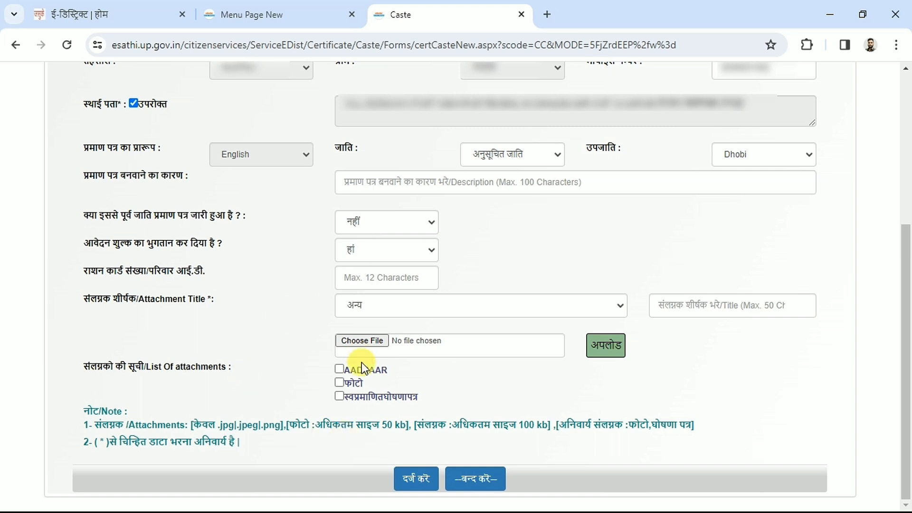
# Step: Submit the caste certificate application and review its summary down to the list of attachments
pyautogui.click(416, 478)
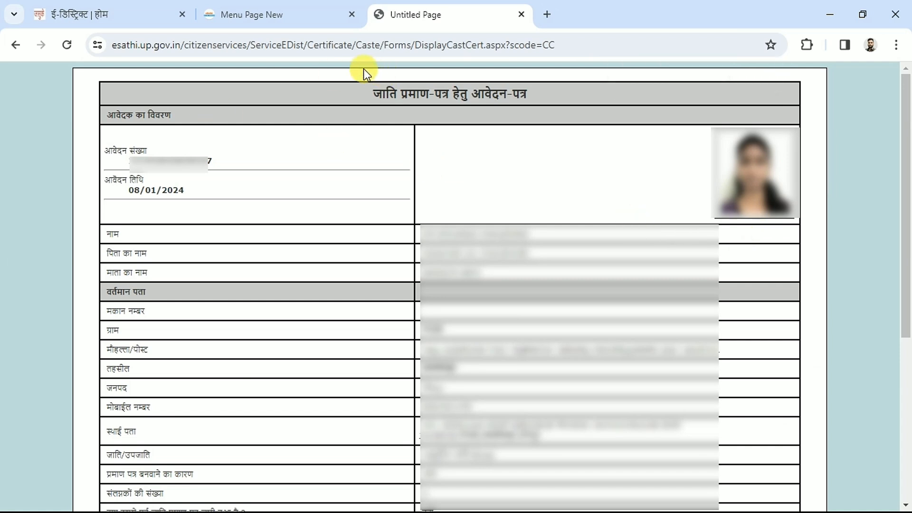
pyautogui.moveTo(364, 93); pyautogui.dragTo(481, 342)
pyautogui.click(481, 341)
pyautogui.scroll(-6, 798, 434)
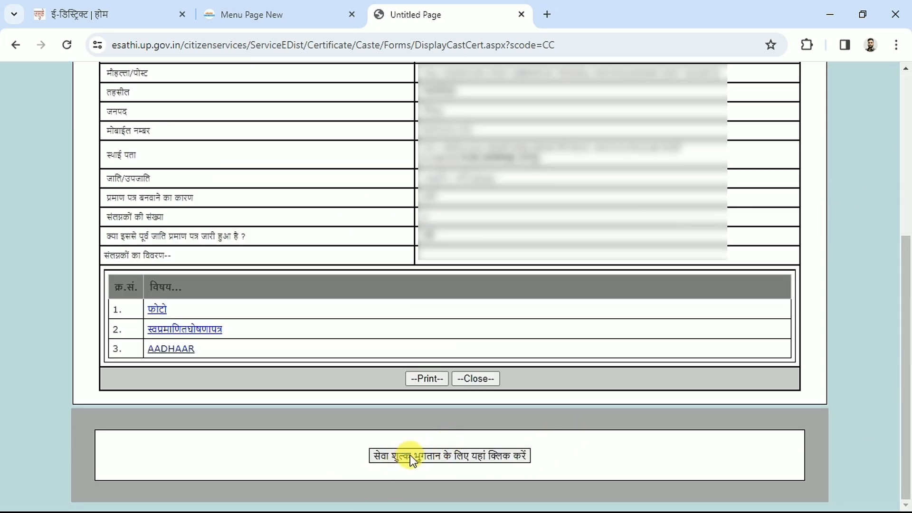
# Step: Open the service fee payment, submit the application number and proceed with the ₹15 payment
pyautogui.click(450, 455)
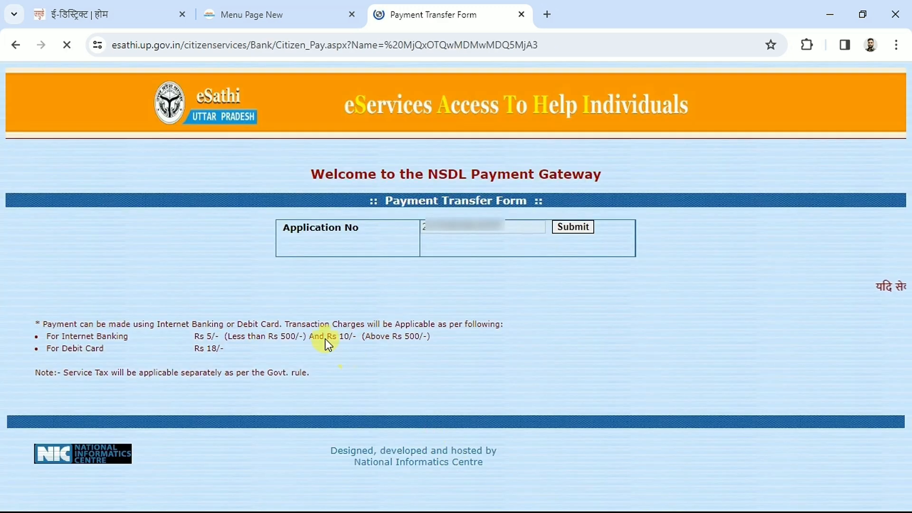
pyautogui.click(580, 229)
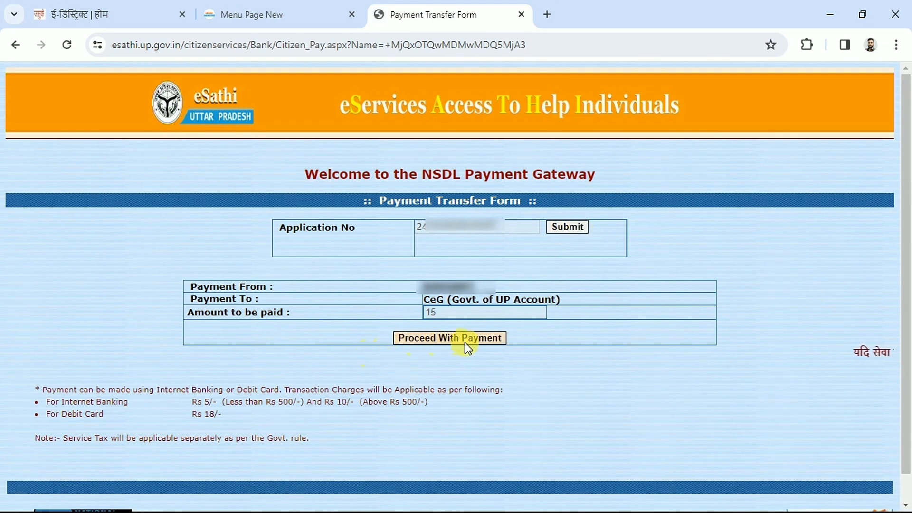
pyautogui.click(437, 340)
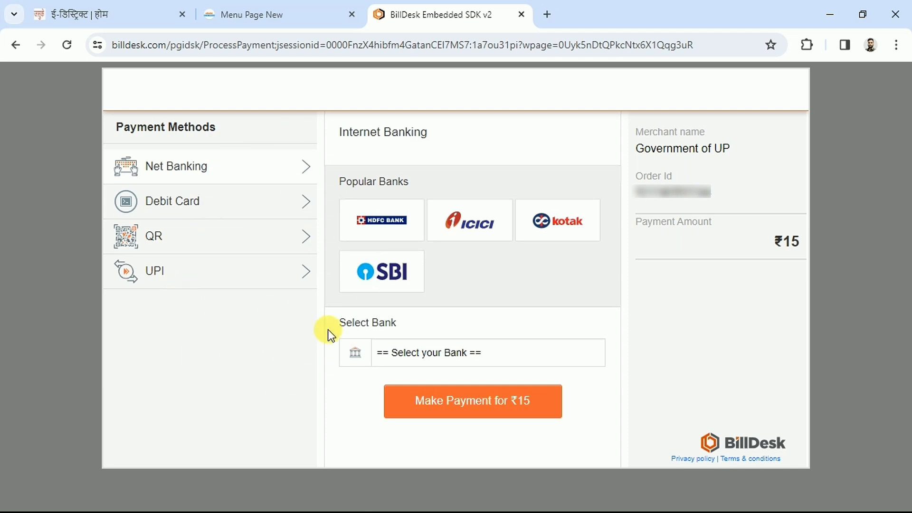
# Step: Choose Debit Card as the payment method, pay the ₹15 with the card details and enter the one-time password
pyautogui.click(174, 197)
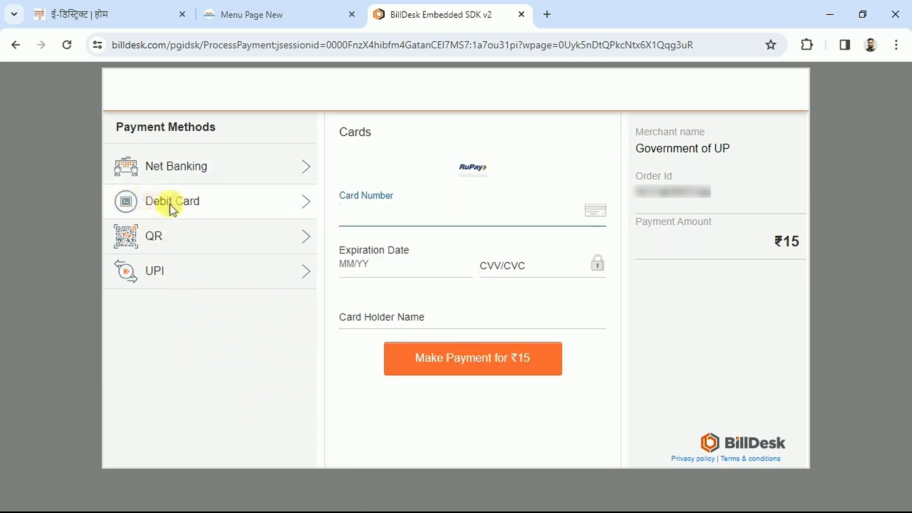
pyautogui.click(143, 244)
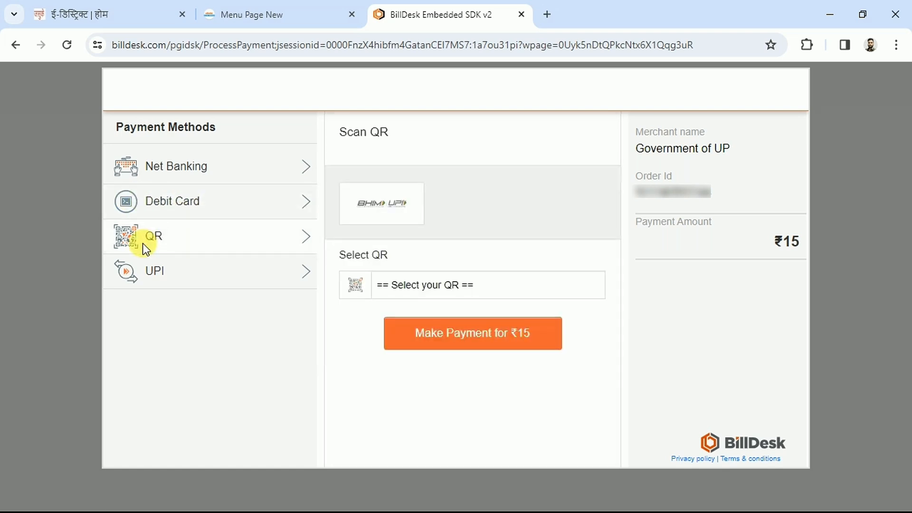
pyautogui.click(185, 202)
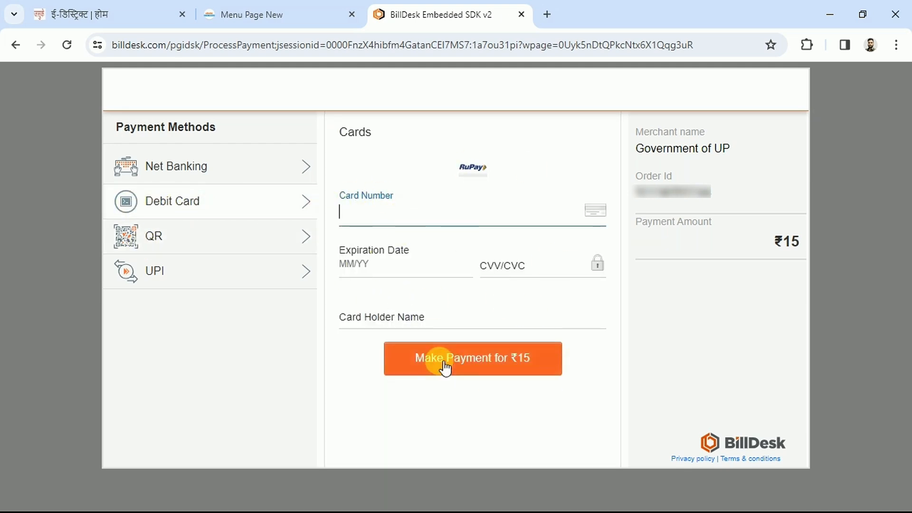
pyautogui.click(506, 368)
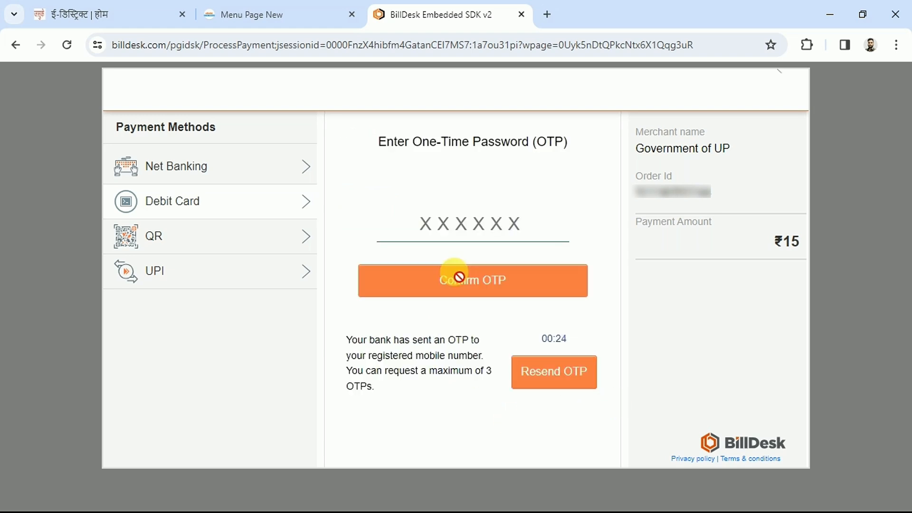
pyautogui.click(448, 224)
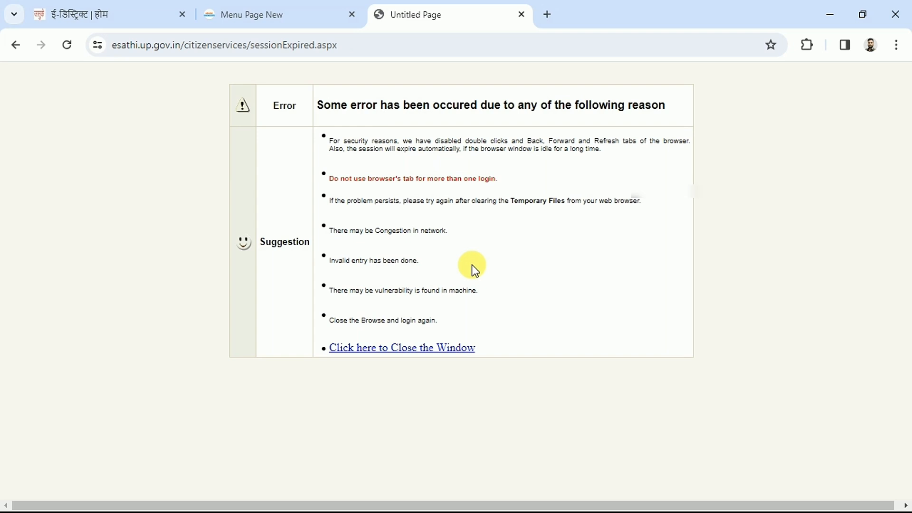
# Step: Read the possible causes listed on the session error page and close that page
pyautogui.moveTo(317, 100); pyautogui.dragTo(444, 203)
pyautogui.click(469, 281)
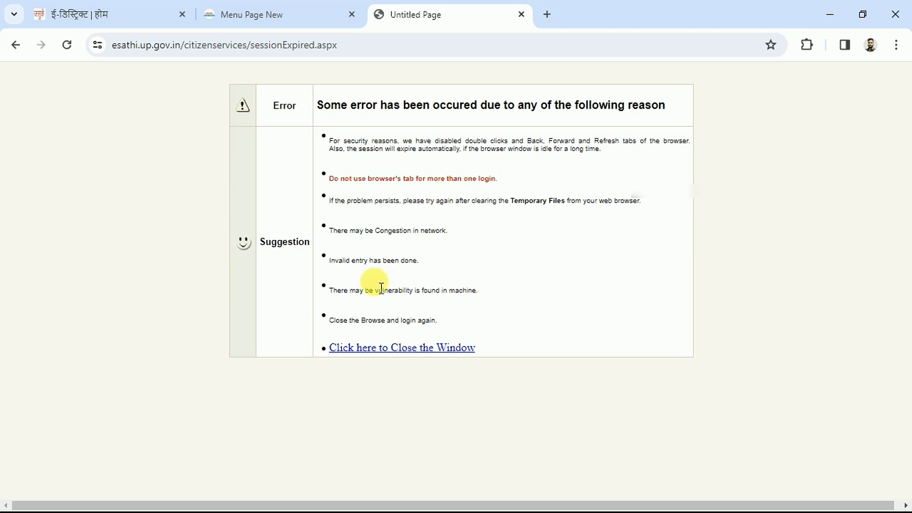
pyautogui.click(521, 15)
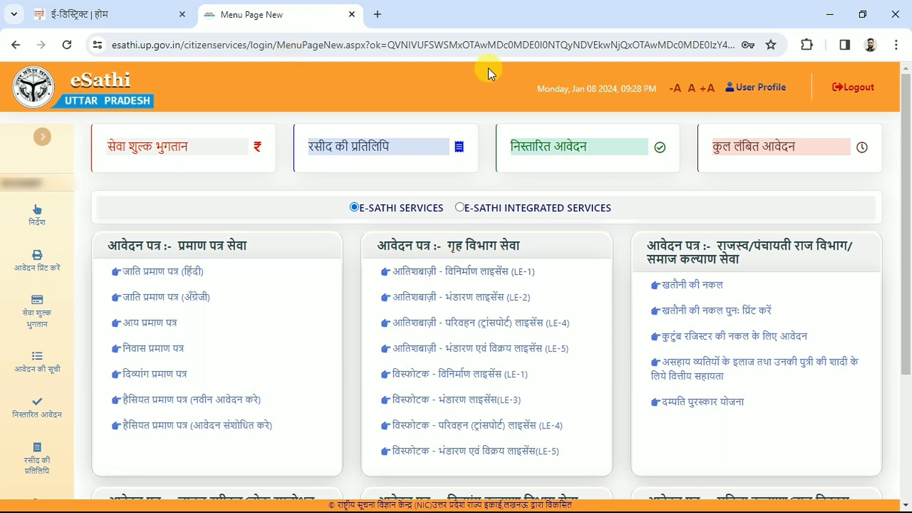
# Step: Log out and sign back in through the citizen login (ई-साथी) with the user name, password and security code
pyautogui.click(858, 94)
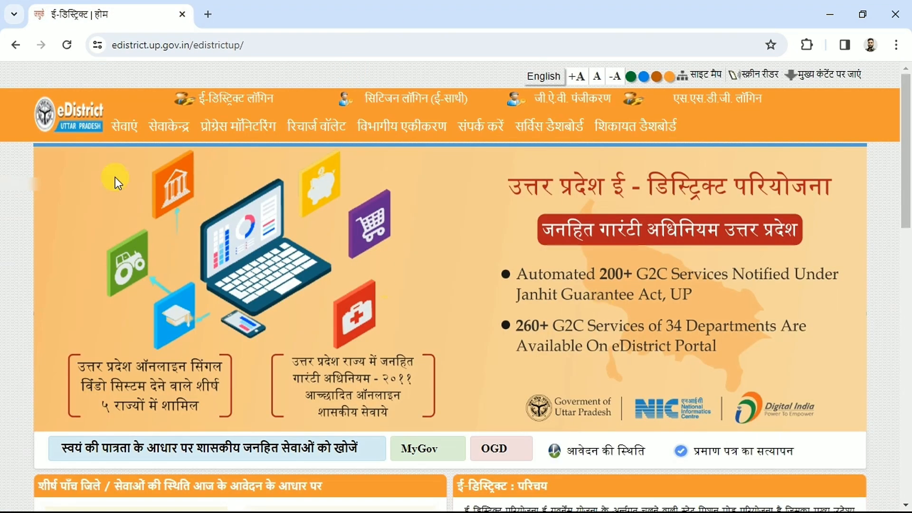
pyautogui.click(403, 99)
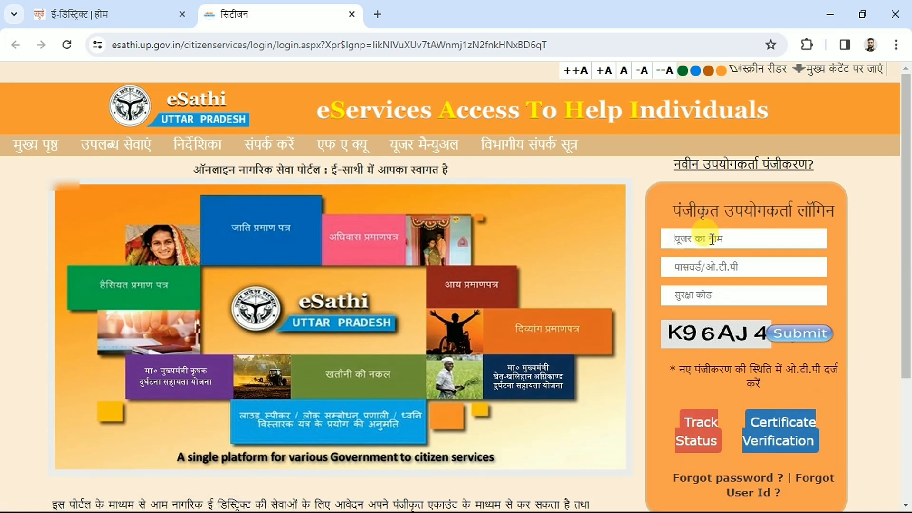
pyautogui.click(676, 289)
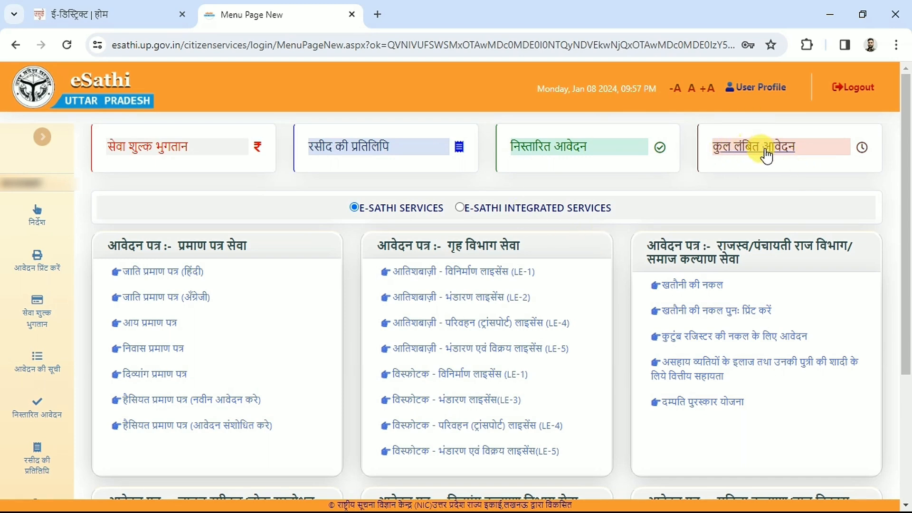
# Step: Open the list of pending applications and check the caste application's service name, current status and received date
pyautogui.click(738, 151)
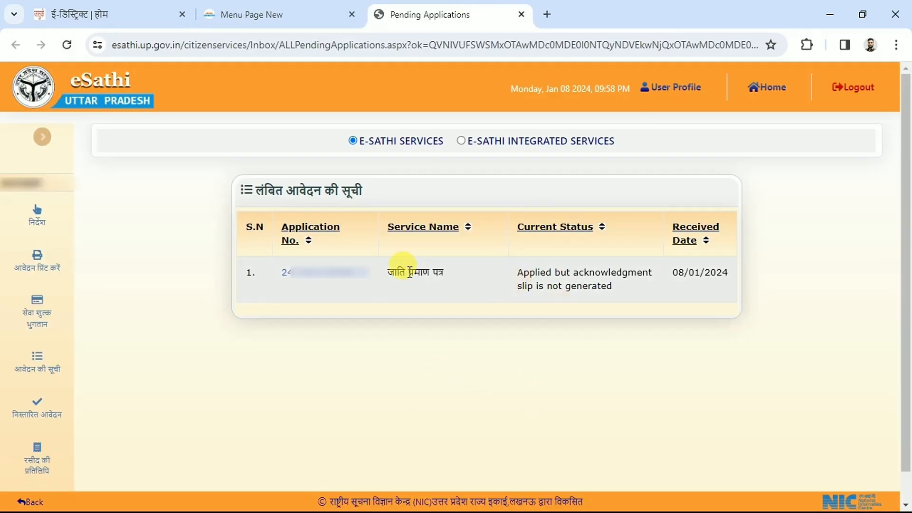
pyautogui.moveTo(384, 269); pyautogui.dragTo(443, 279)
pyautogui.click(463, 280)
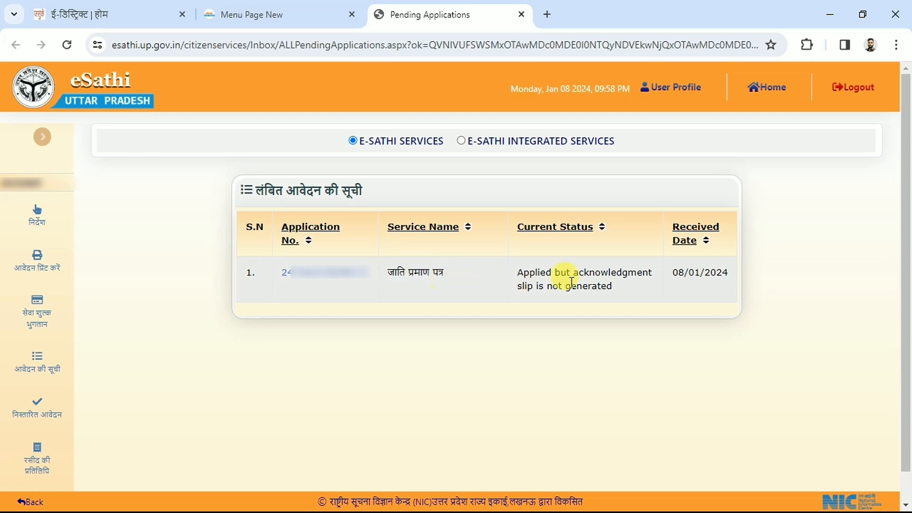
pyautogui.moveTo(673, 272); pyautogui.dragTo(727, 272)
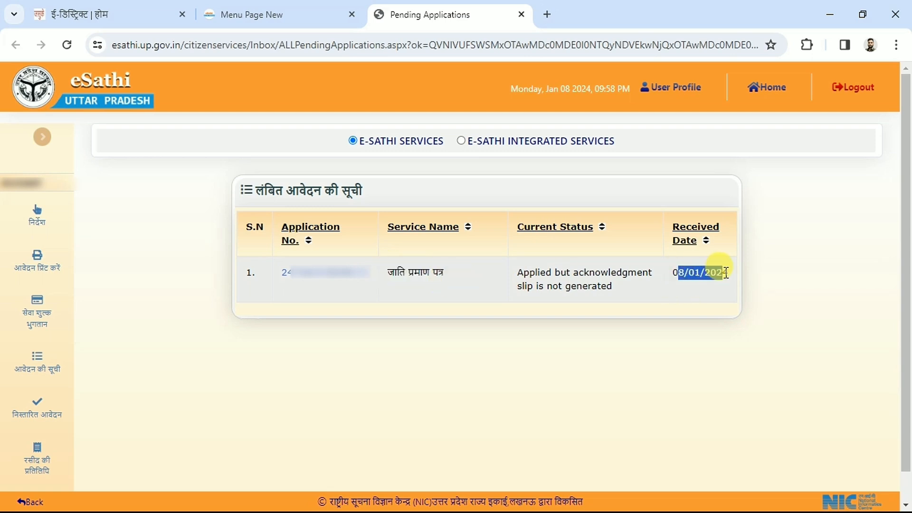
pyautogui.click(725, 272)
pyautogui.moveTo(518, 272); pyautogui.dragTo(604, 285)
pyautogui.click(613, 291)
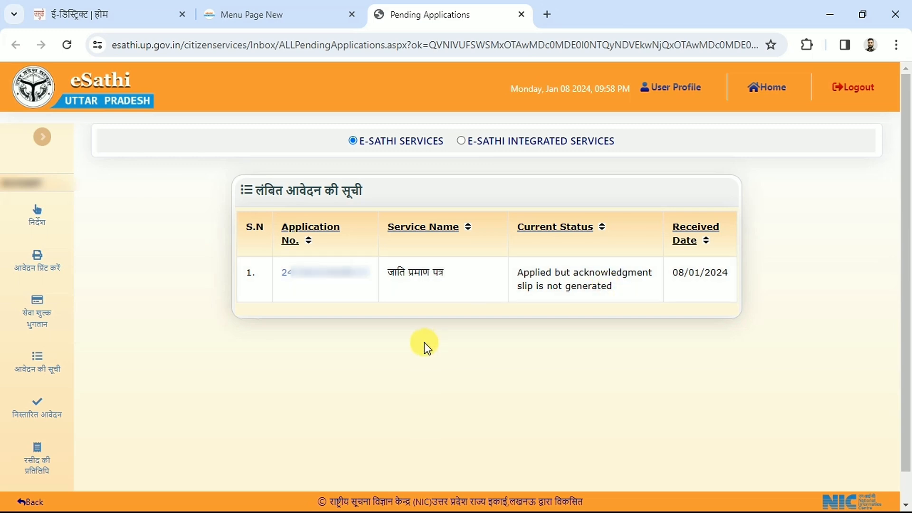
# Step: Open the pending caste application's Payment Transfer Form and submit its application number
pyautogui.click(318, 281)
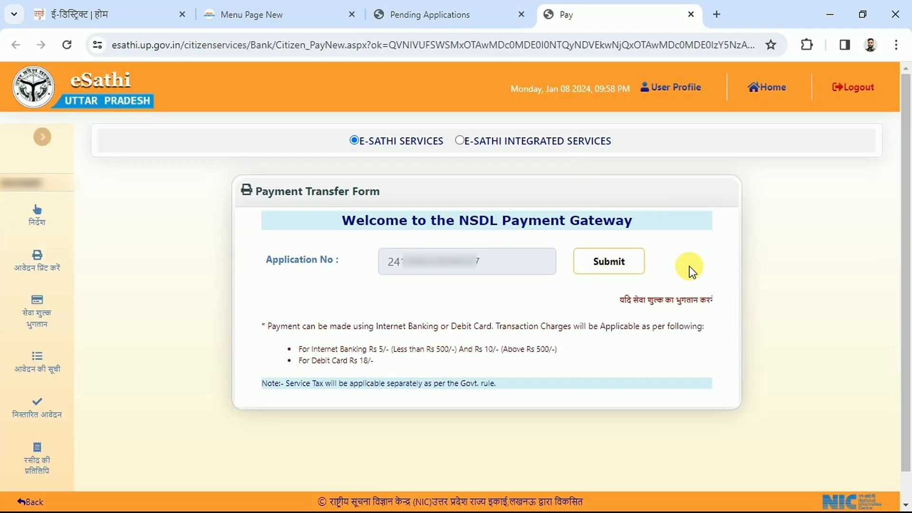
pyautogui.moveTo(250, 195); pyautogui.dragTo(369, 199)
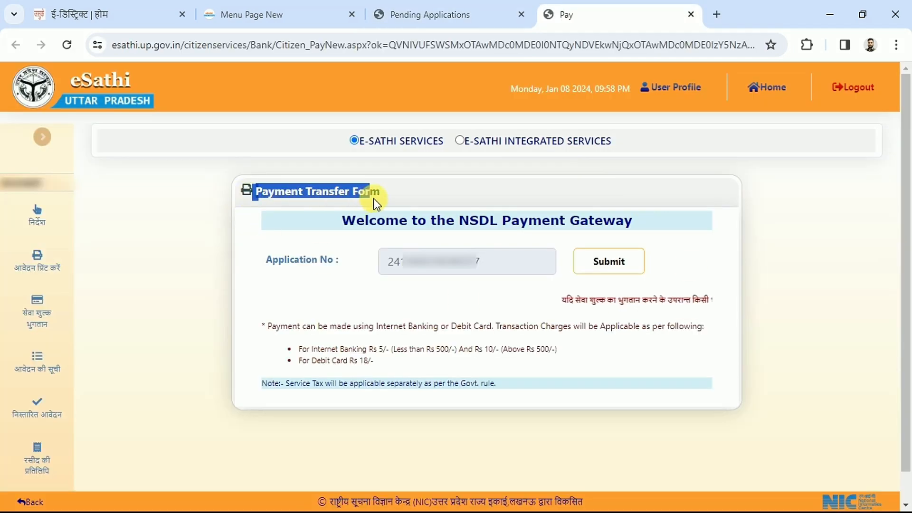
pyautogui.click(374, 198)
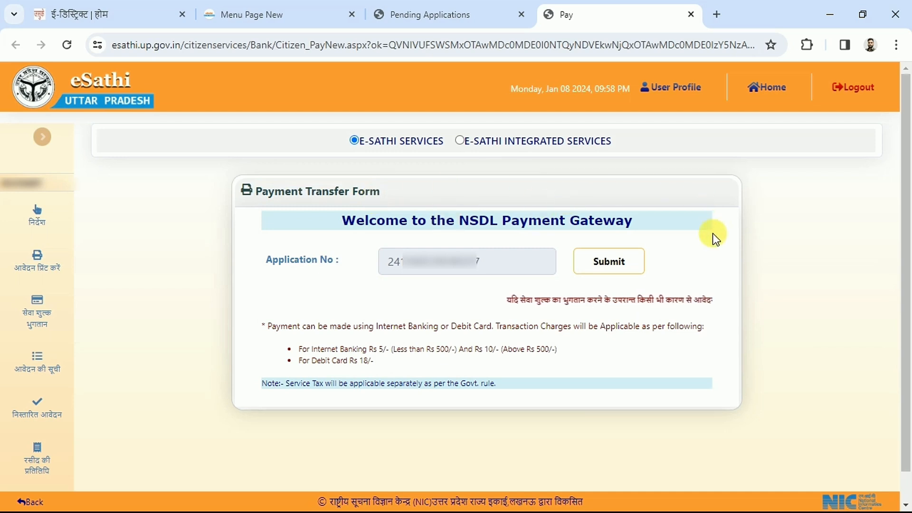
pyautogui.click(597, 270)
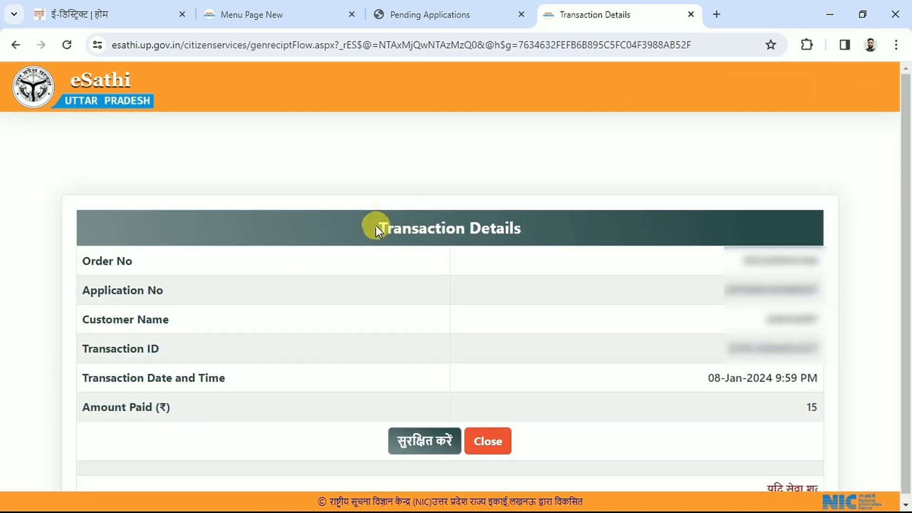
# Step: Save the transaction details to generate the acknowledgement slip, and close the slip
pyautogui.moveTo(375, 226); pyautogui.dragTo(545, 218)
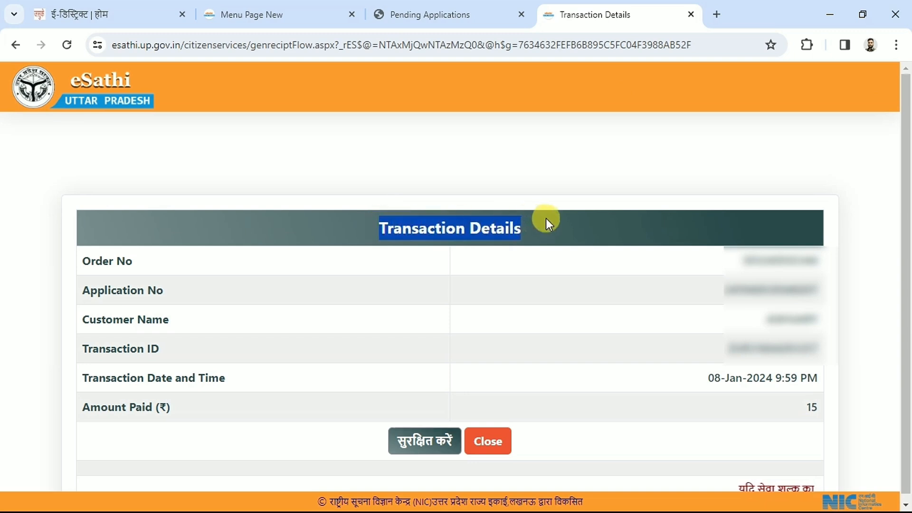
pyautogui.click(544, 218)
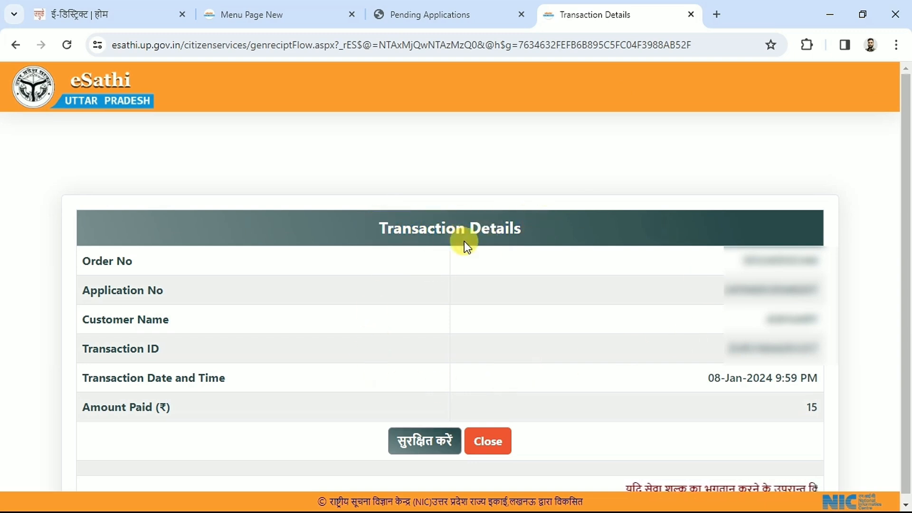
pyautogui.click(405, 447)
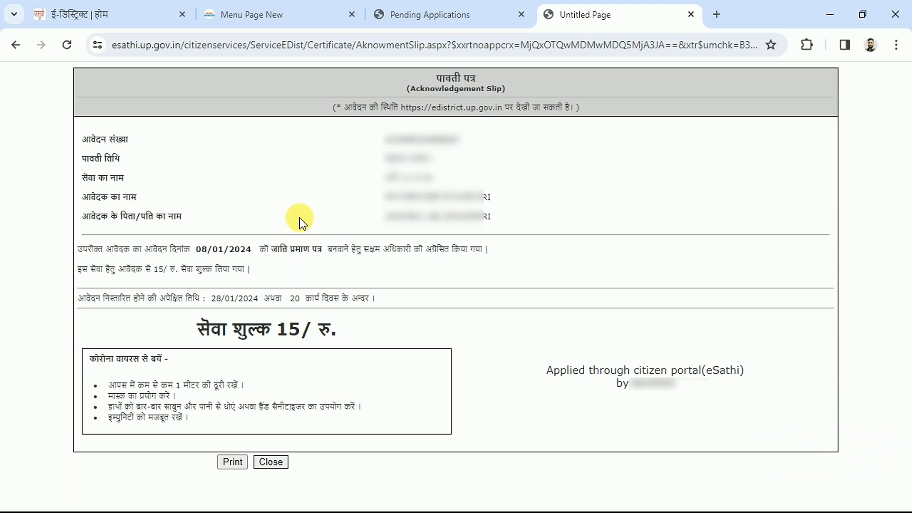
pyautogui.click(271, 461)
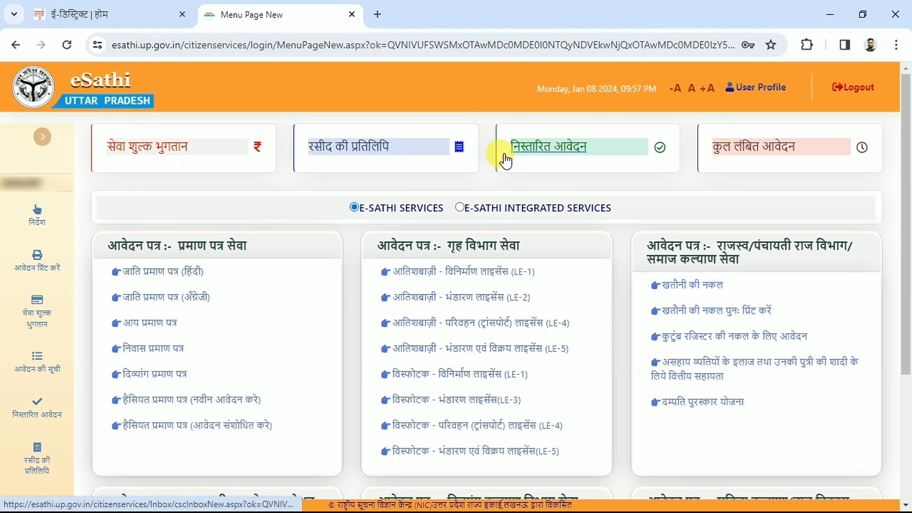
# Step: Open the list of disposed applications, filter it to Caste and examine the listed certificates
pyautogui.click(553, 148)
pyautogui.moveTo(242, 143); pyautogui.dragTo(357, 143)
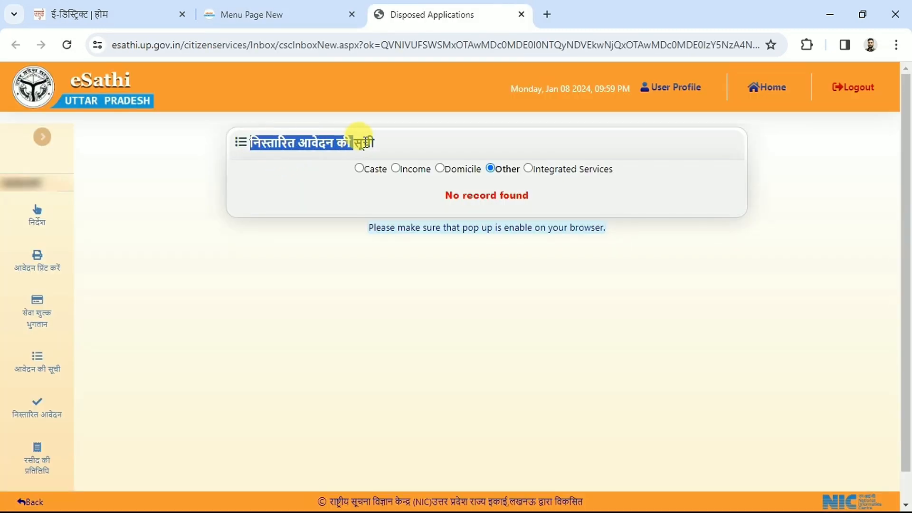
pyautogui.click(360, 142)
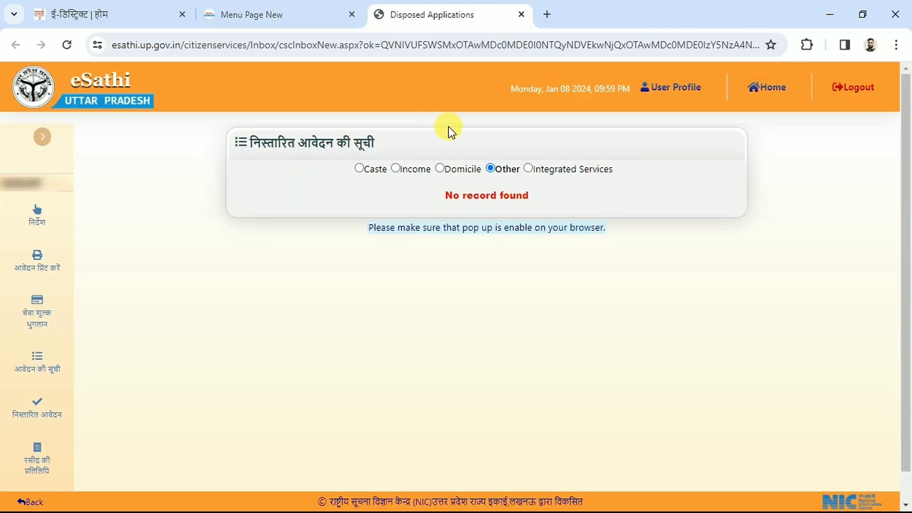
pyautogui.click(359, 169)
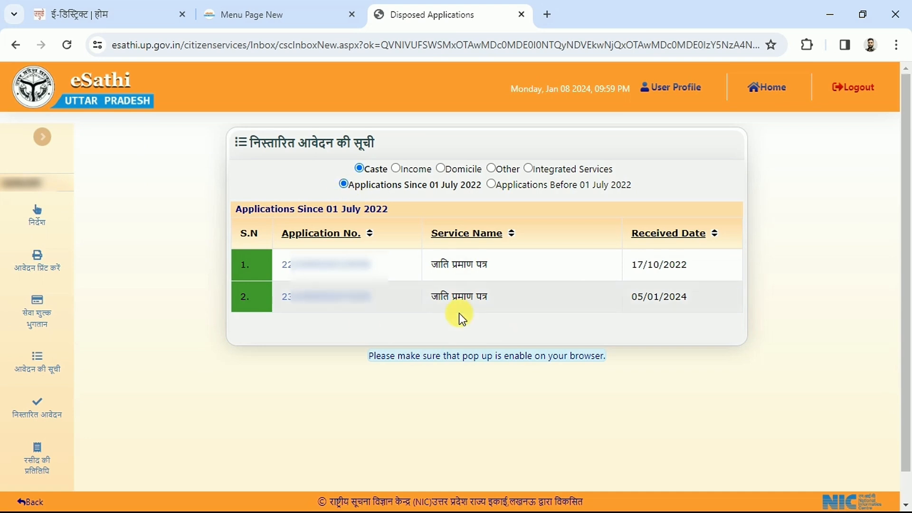
pyautogui.moveTo(495, 303); pyautogui.dragTo(451, 266)
pyautogui.click(472, 278)
# Step: Open the caste certificate received on 05/01/2024, examine it down to the print option and close its window
pyautogui.click(300, 300)
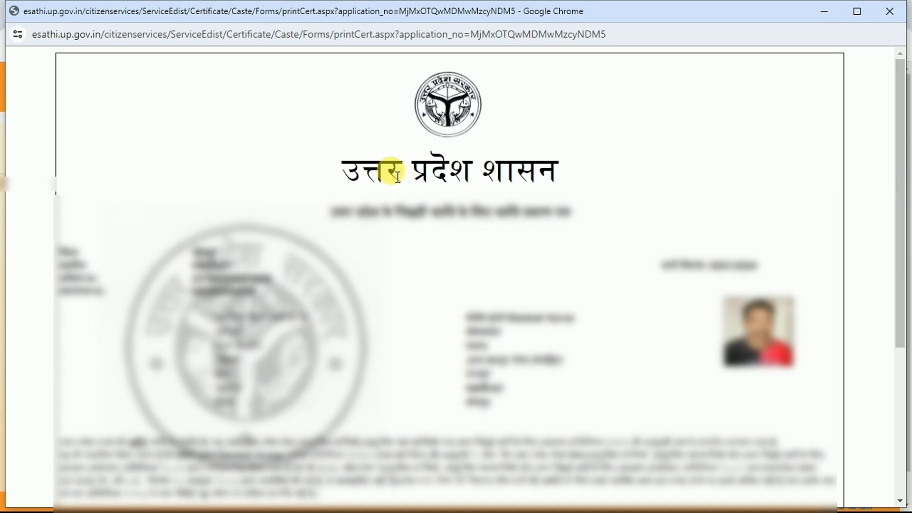
pyautogui.moveTo(397, 177); pyautogui.dragTo(508, 326)
pyautogui.click(508, 326)
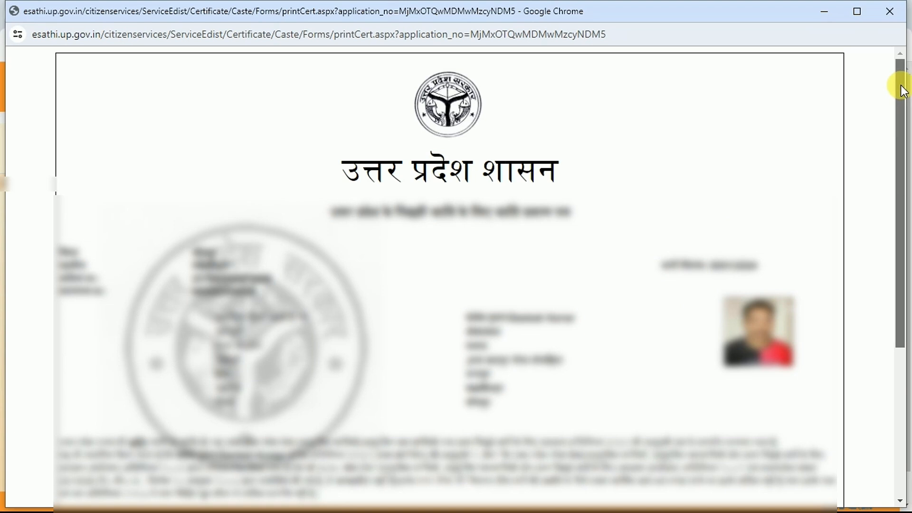
pyautogui.moveTo(900, 91); pyautogui.dragTo(900, 237)
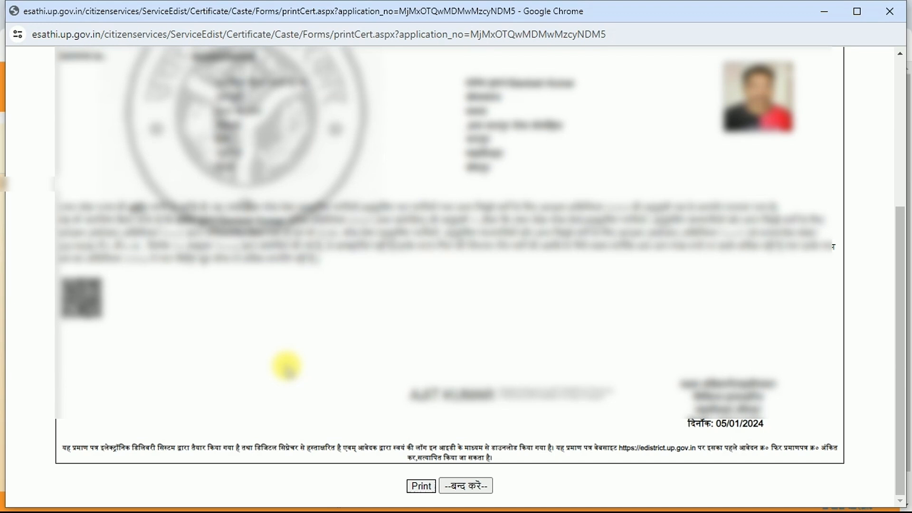
pyautogui.click(889, 11)
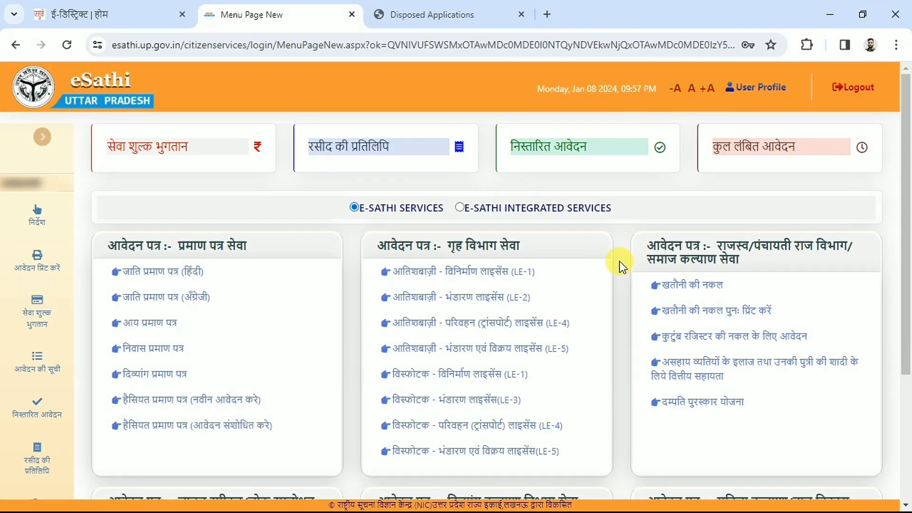